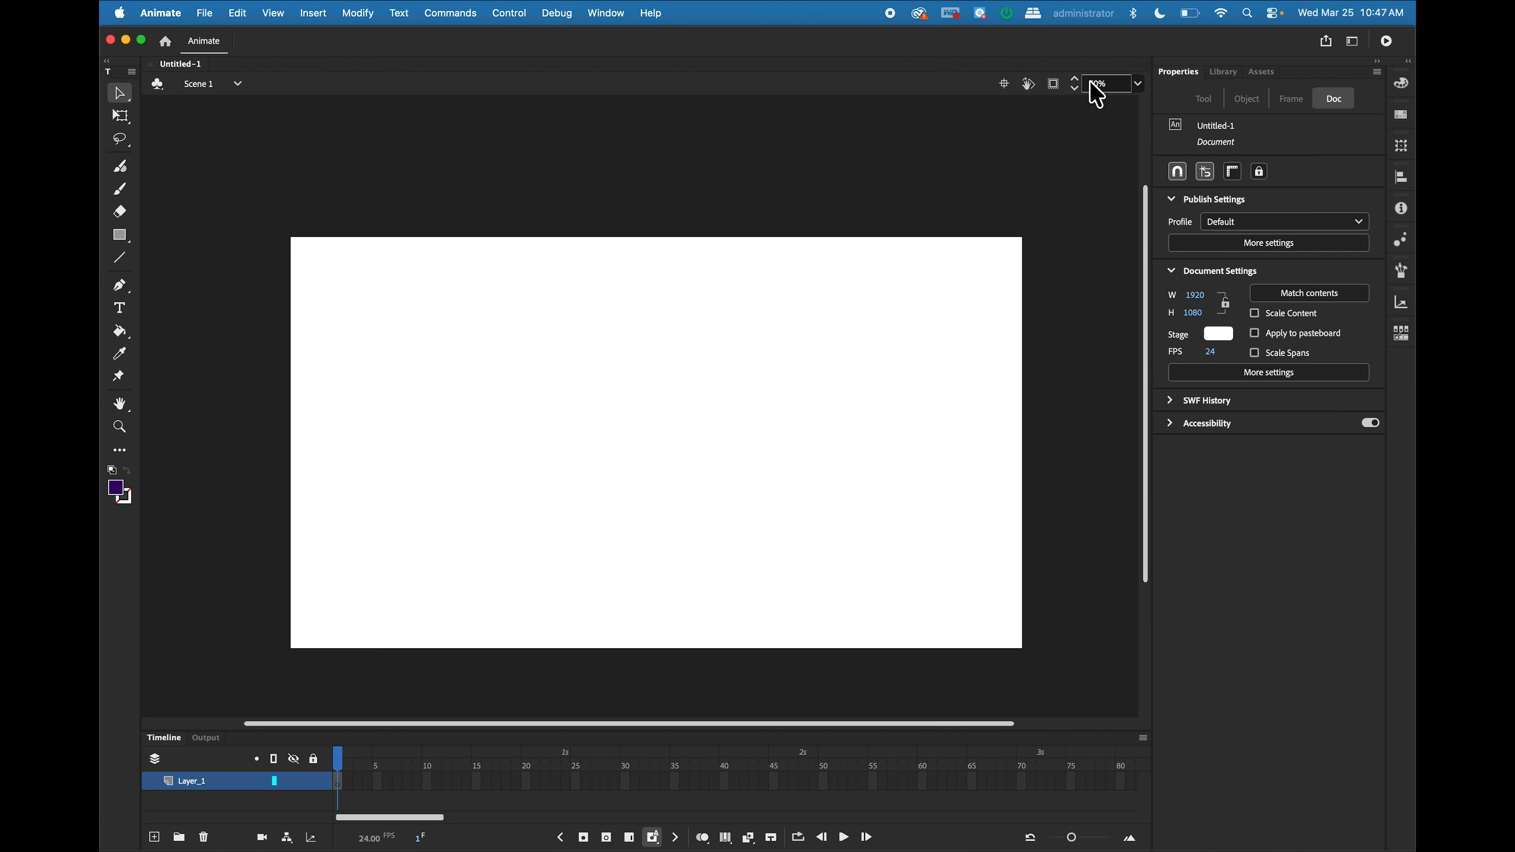
left_click(1138, 83)
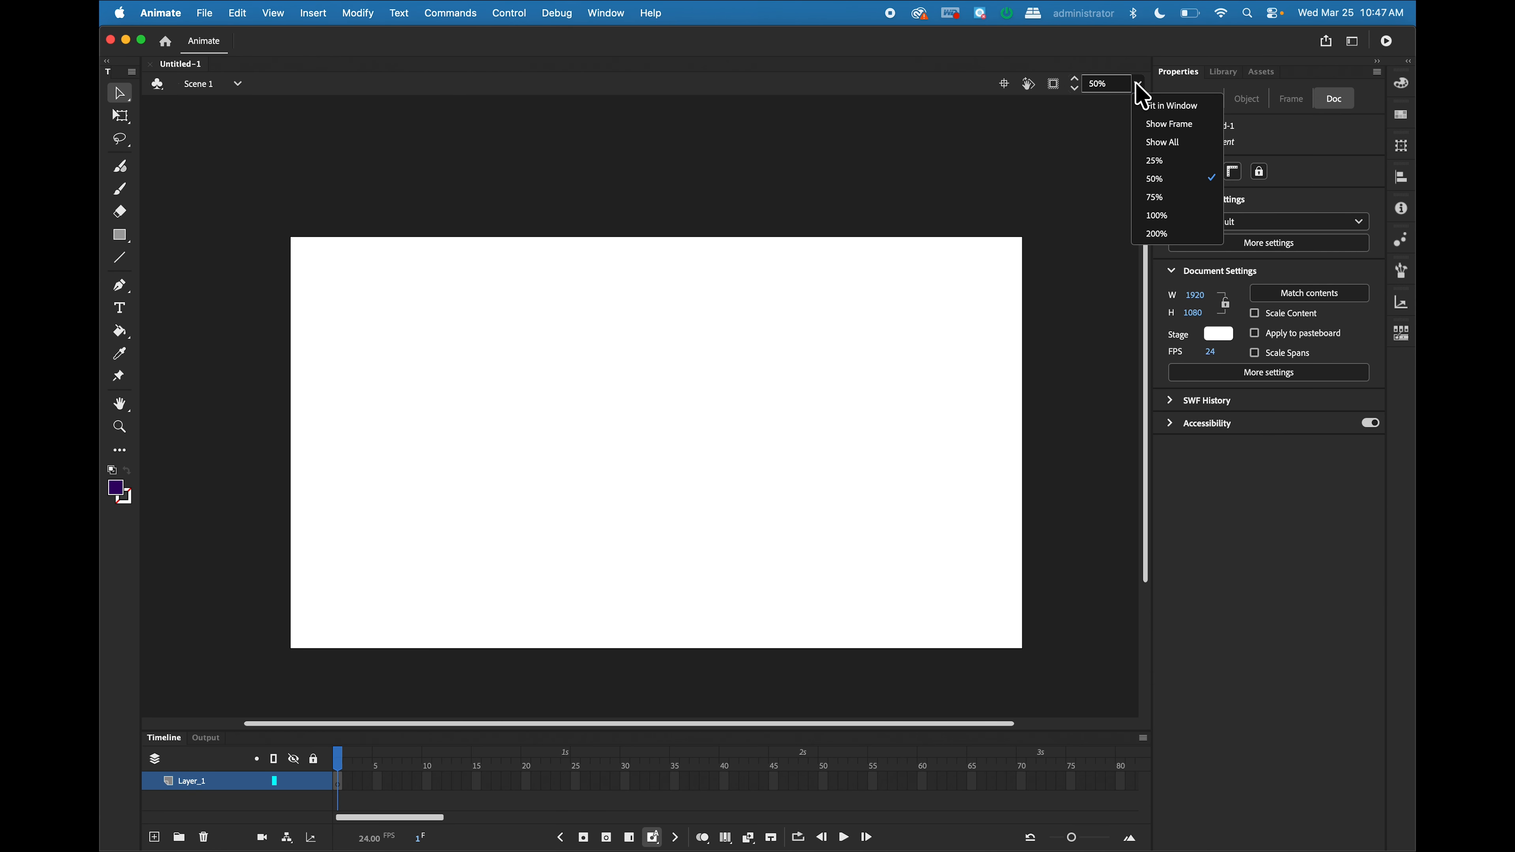
left_click(1173, 108)
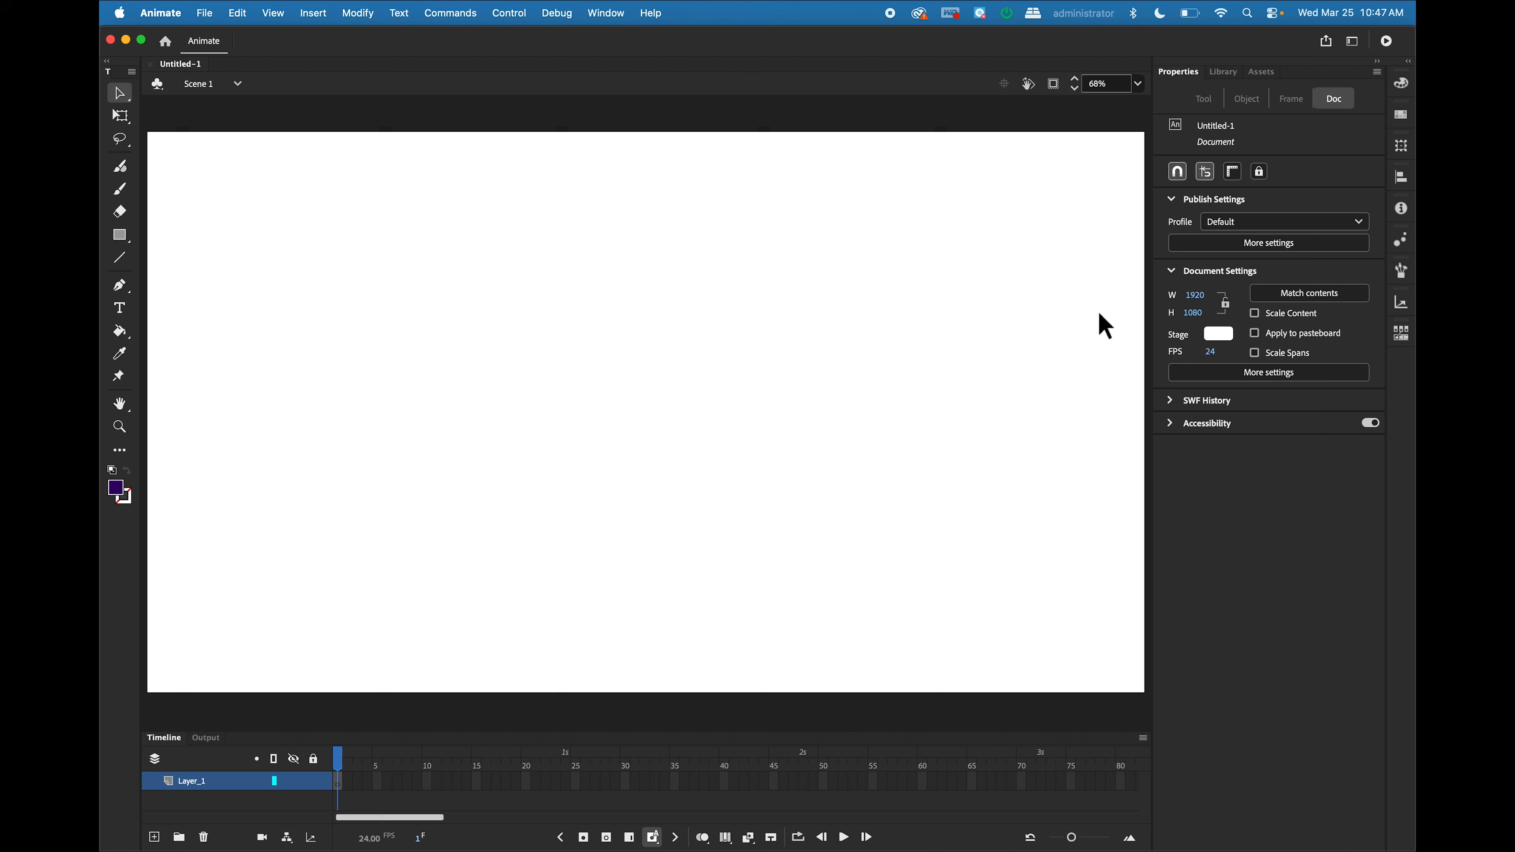
left_click(1137, 84)
left_click(1147, 178)
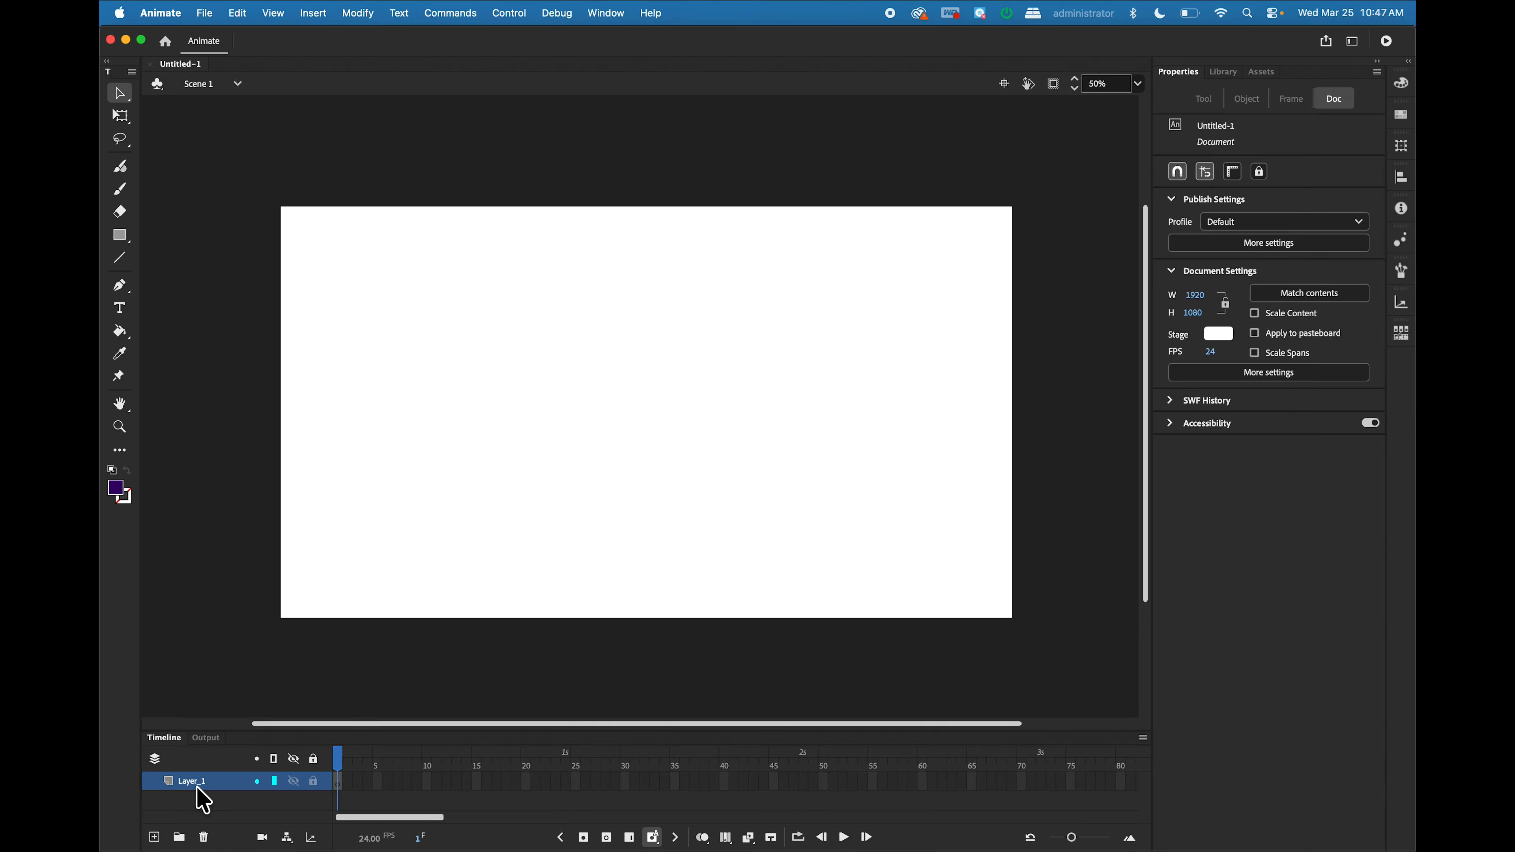
Activate the Oval tool and set its stroke color to none.
left_click(121, 237)
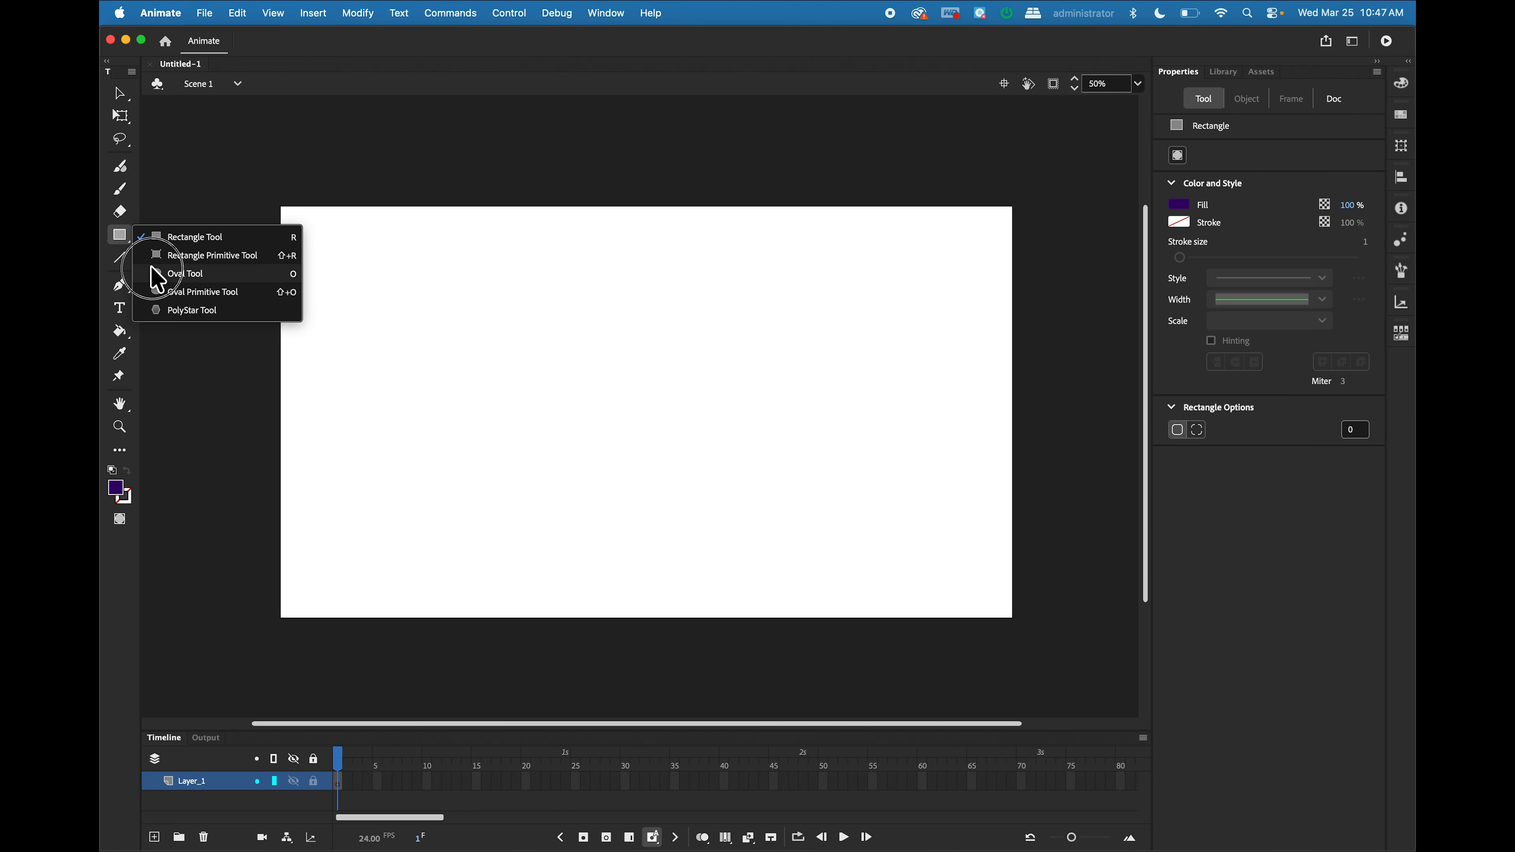
left_click(161, 274)
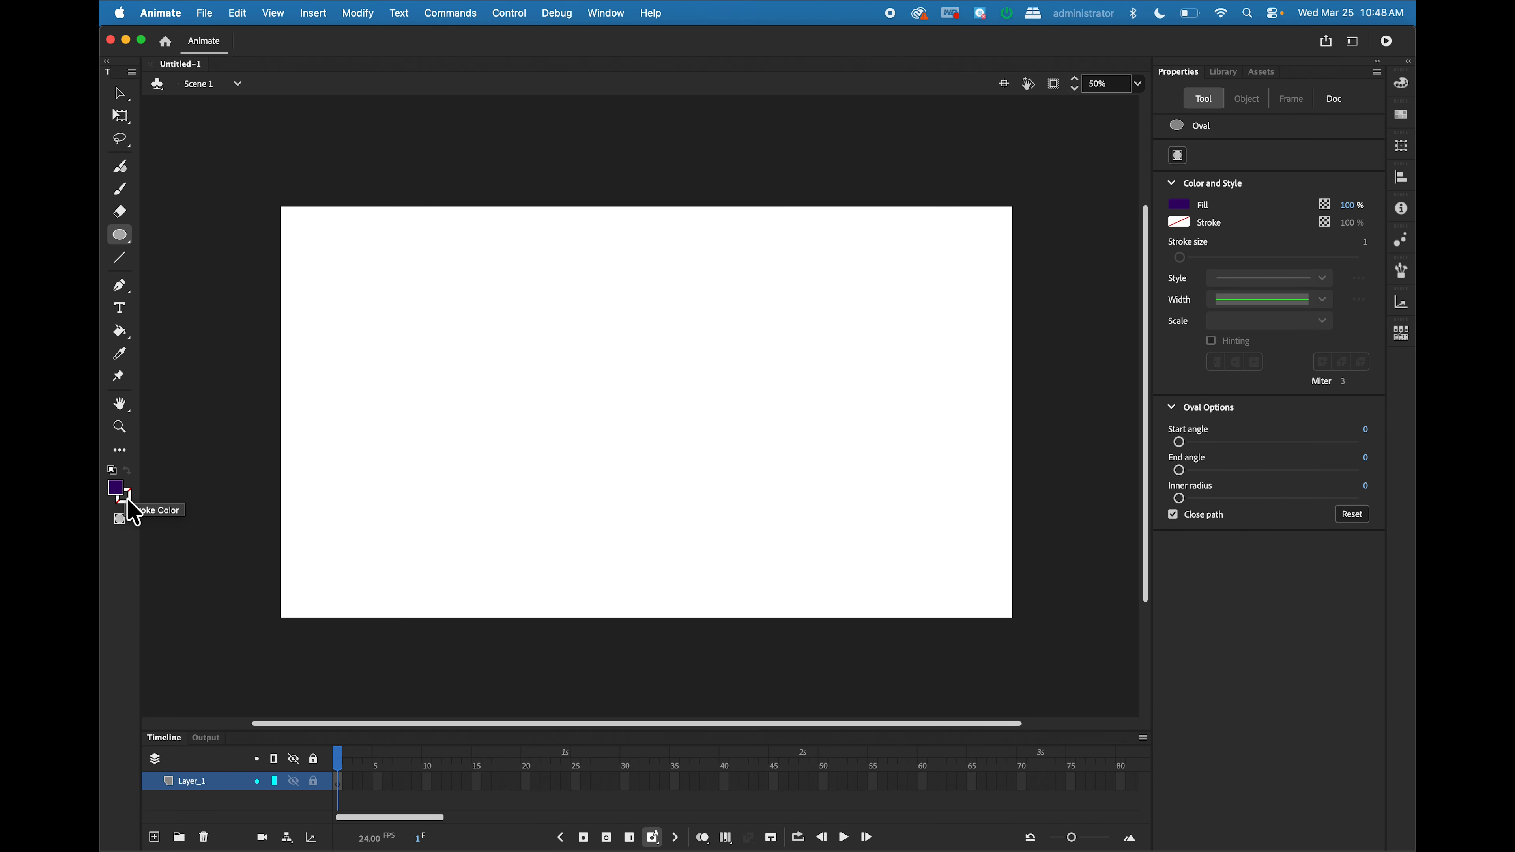
left_click(130, 510)
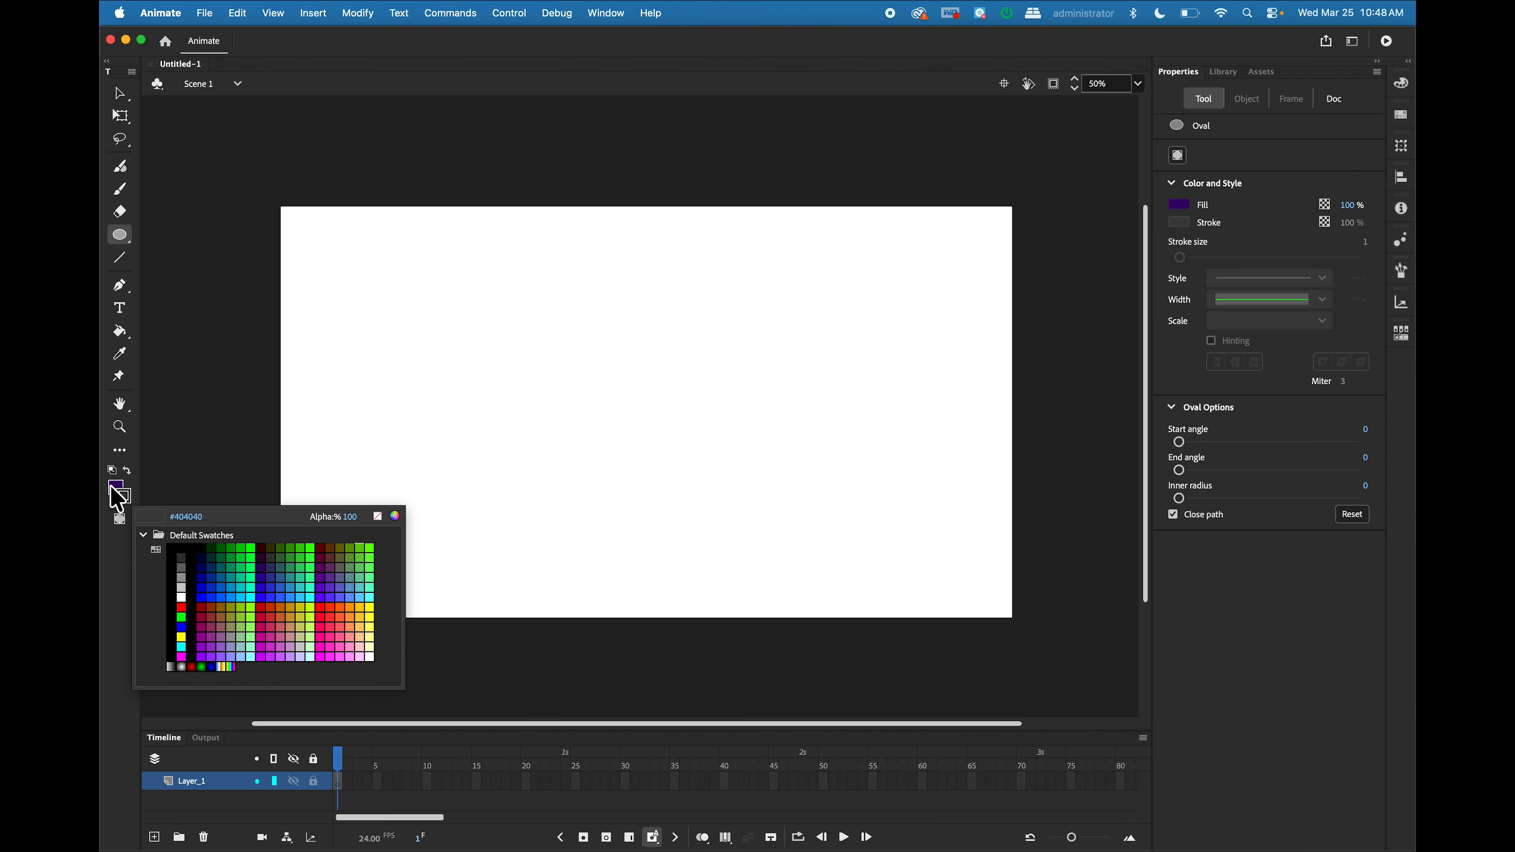
left_click(112, 488)
left_click(118, 502)
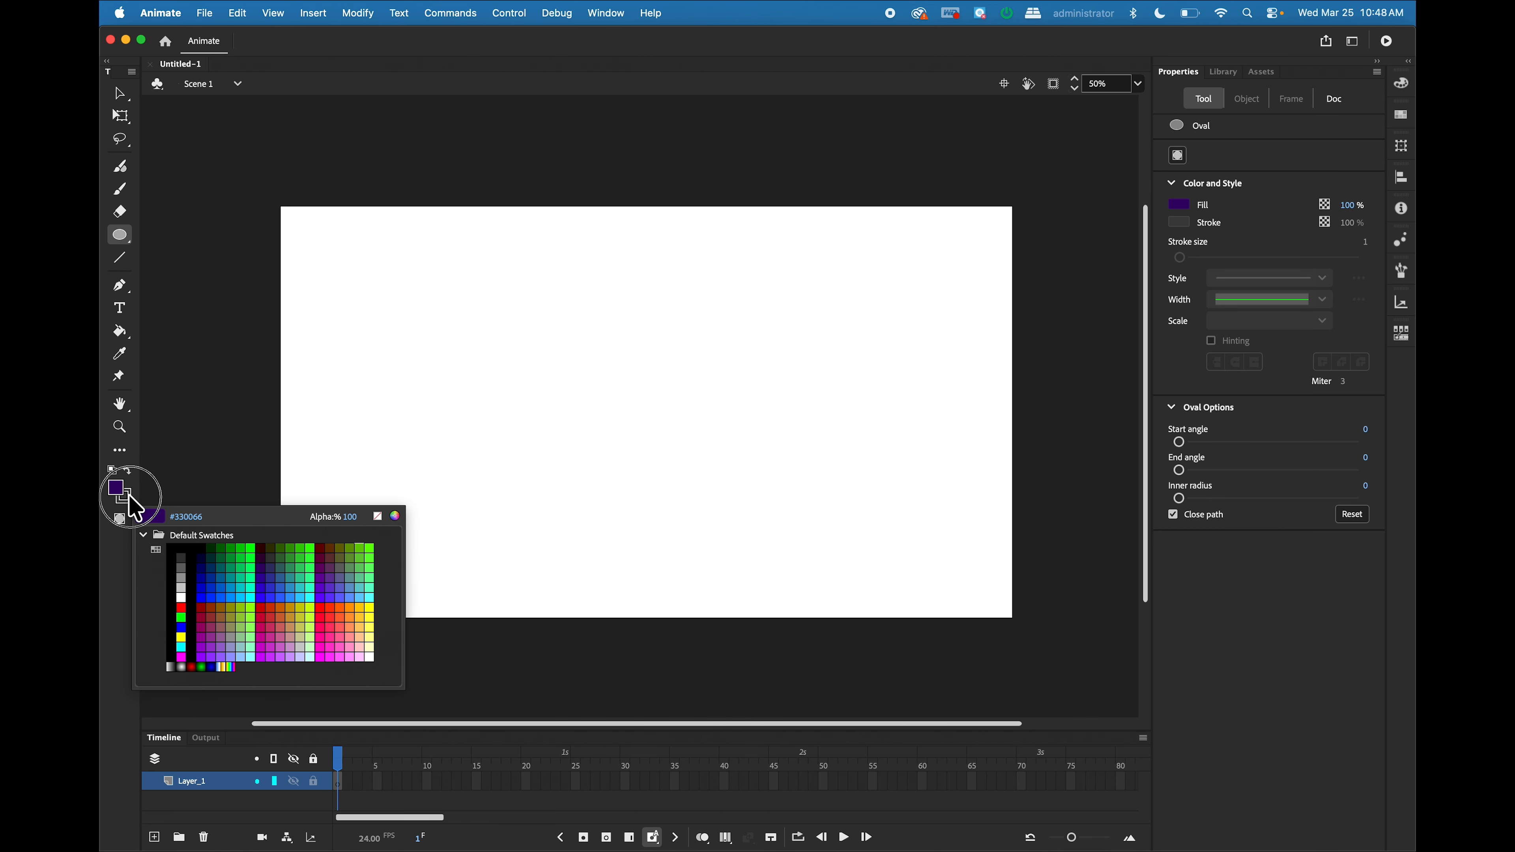
left_click(128, 494)
left_click(128, 493)
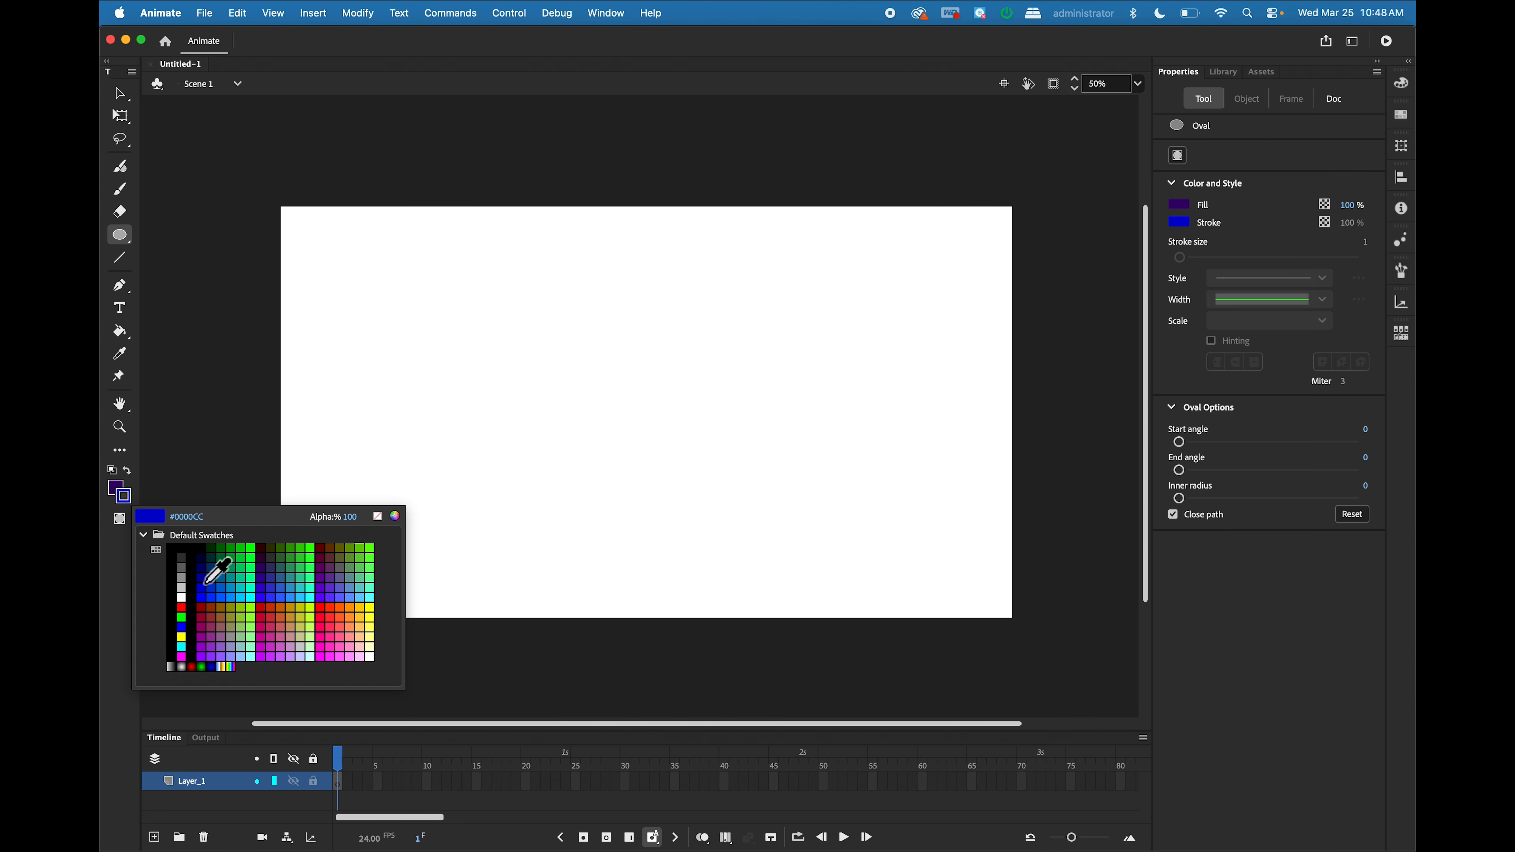
left_click(377, 516)
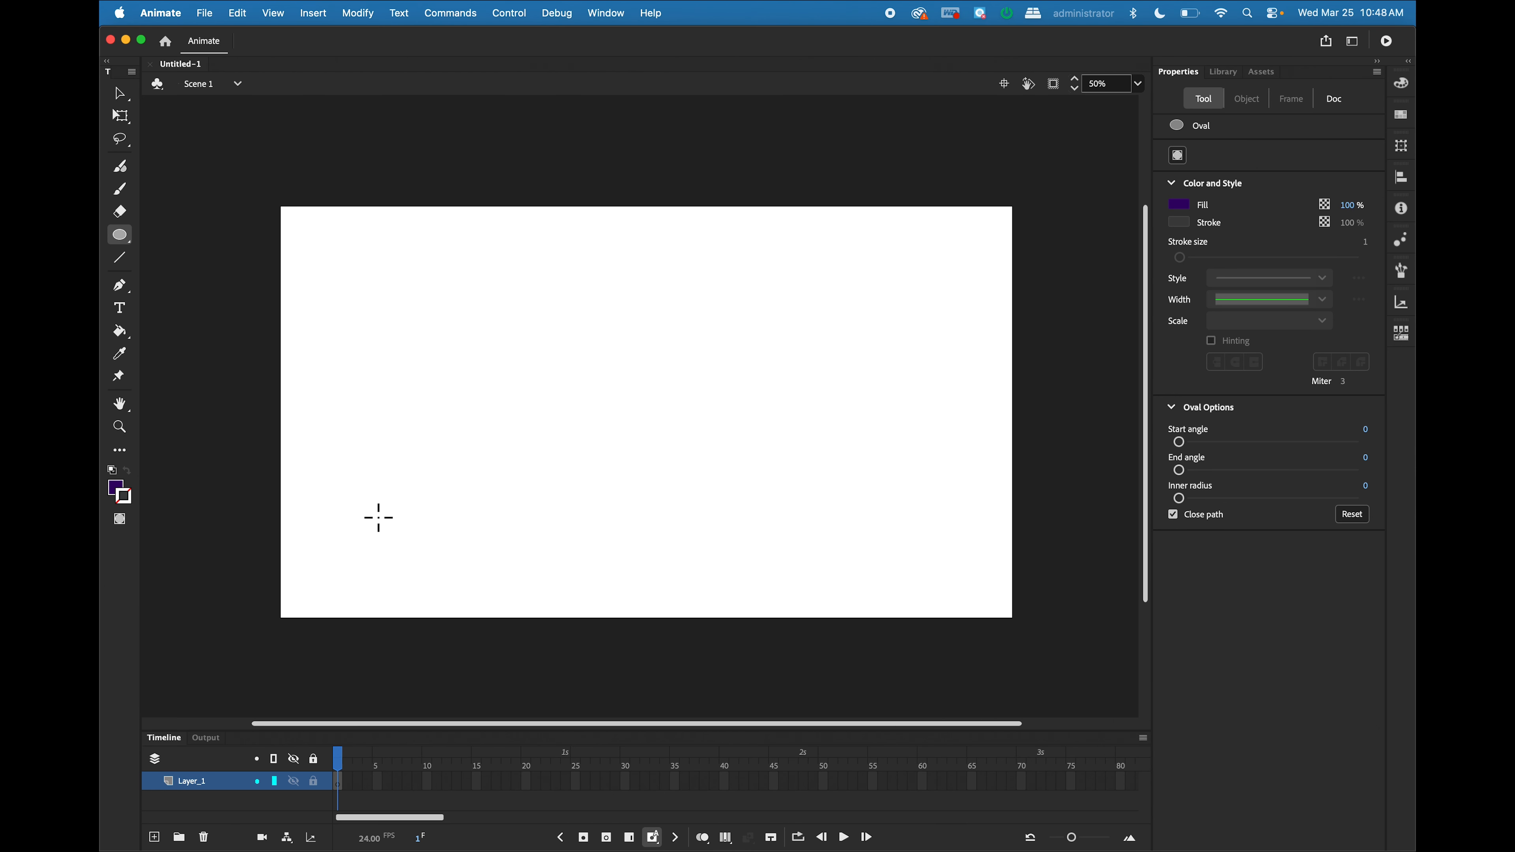
Draw a dark purple circle about 167 px in diameter on the pasteboard, just outside the stage's left edge.
left_click(116, 489)
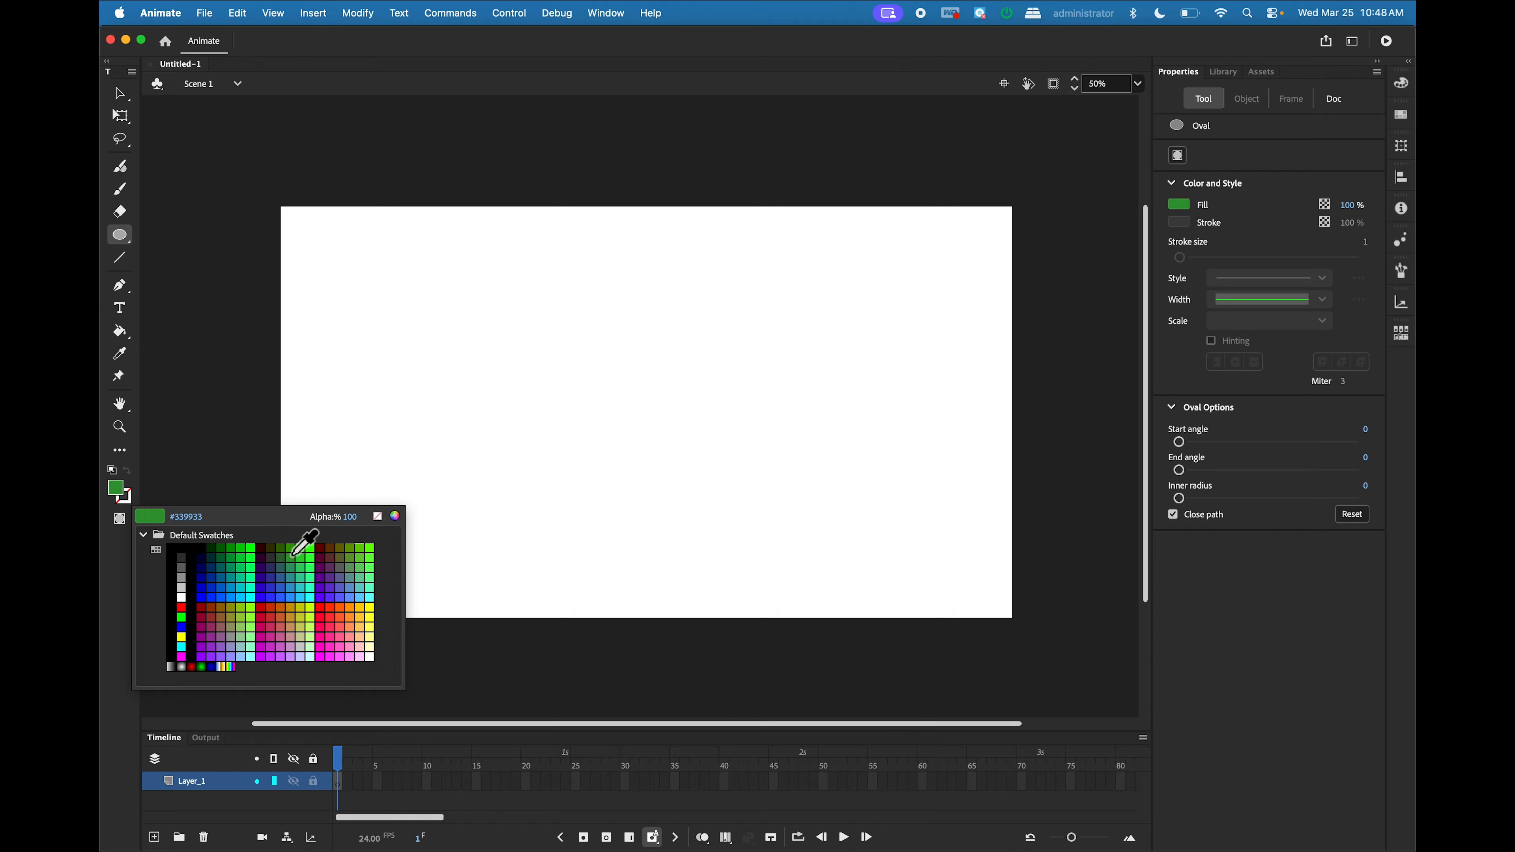
left_click(260, 558)
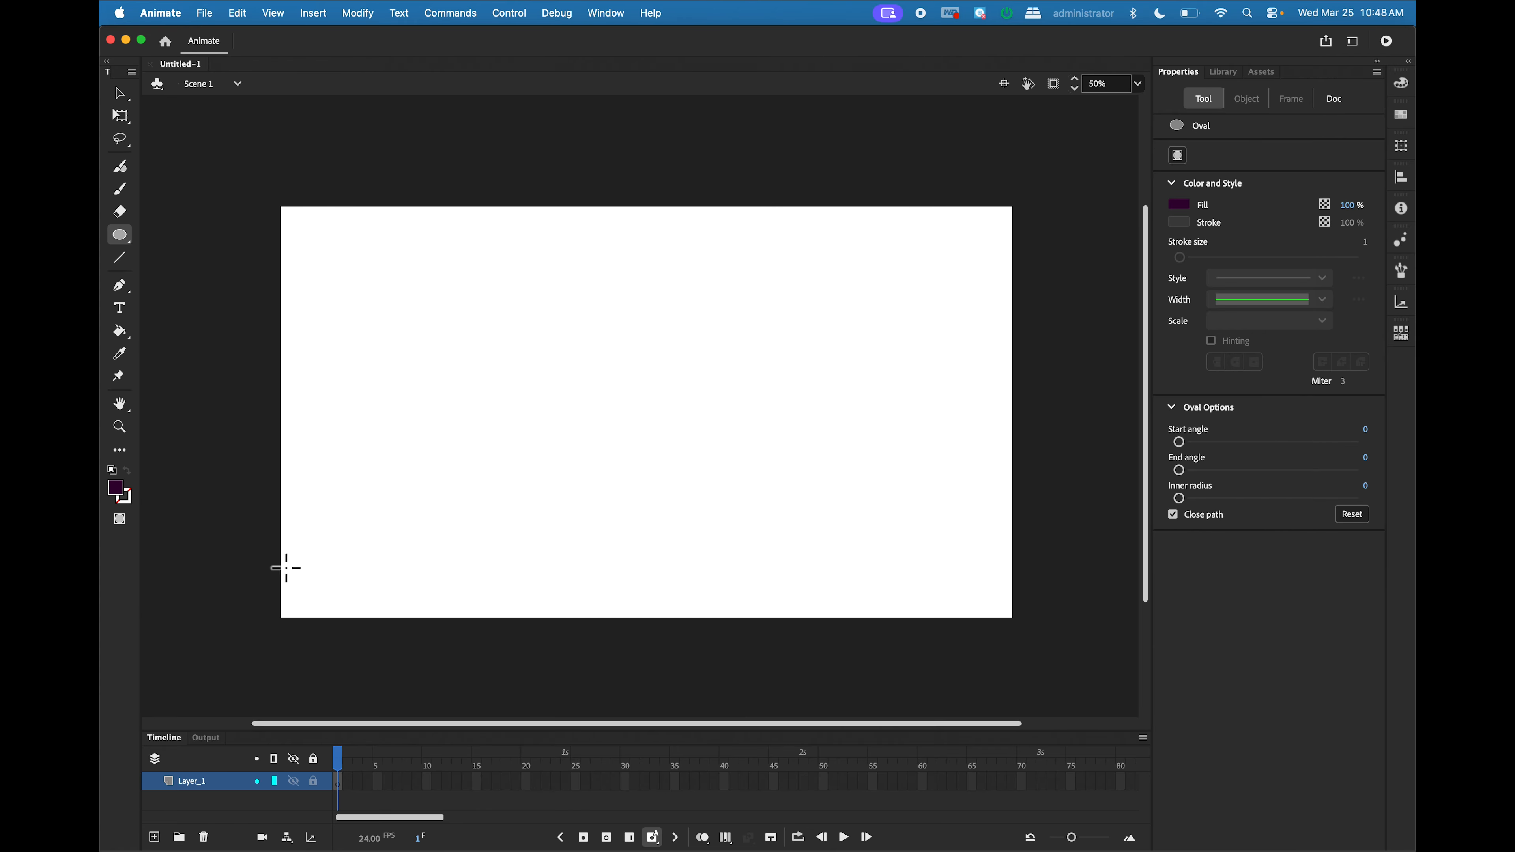
left_click(122, 236)
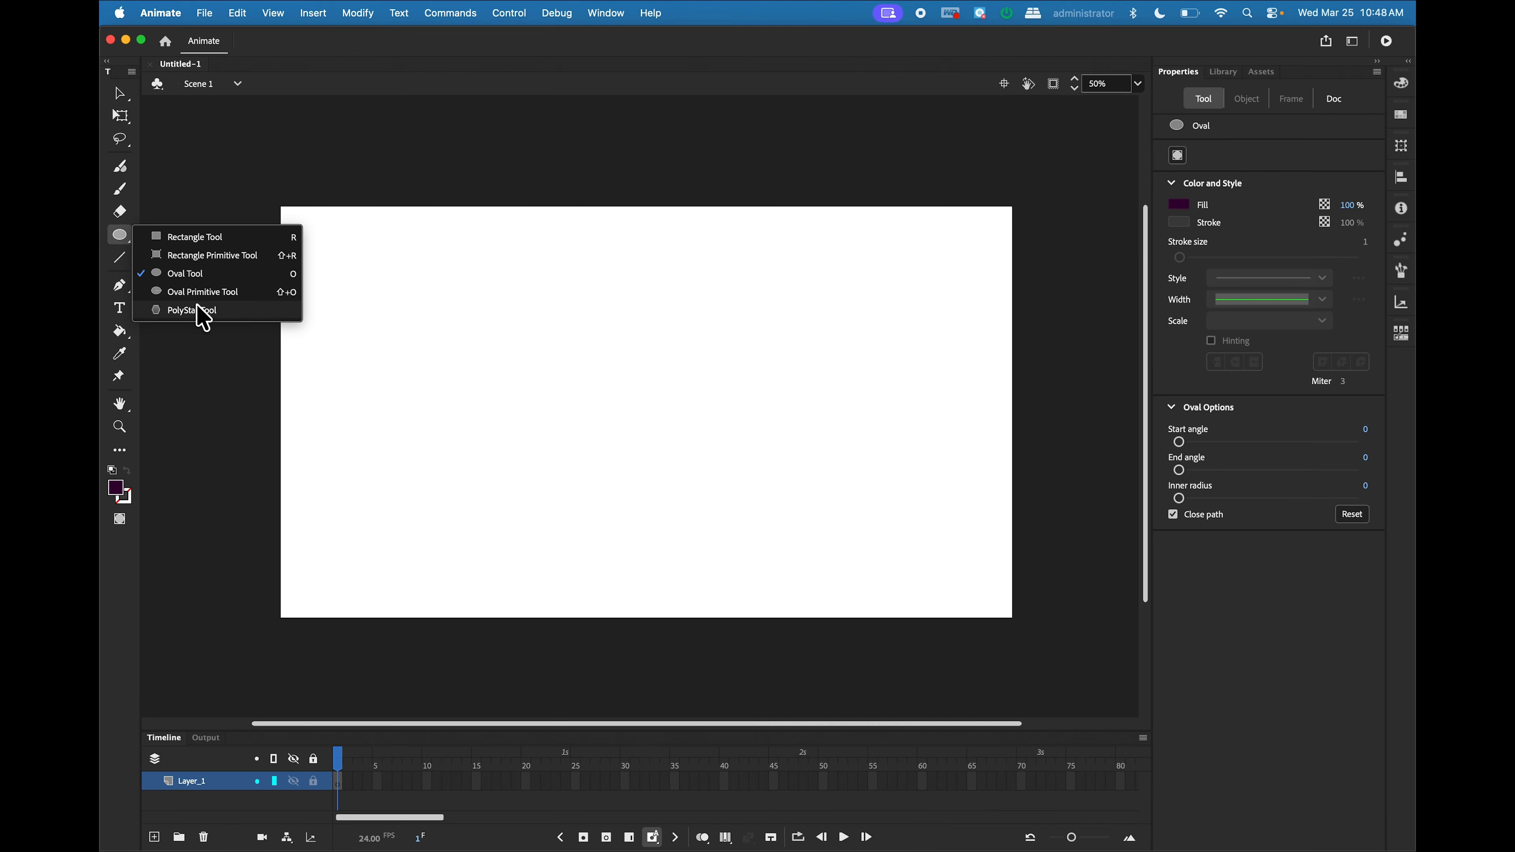
left_click(205, 275)
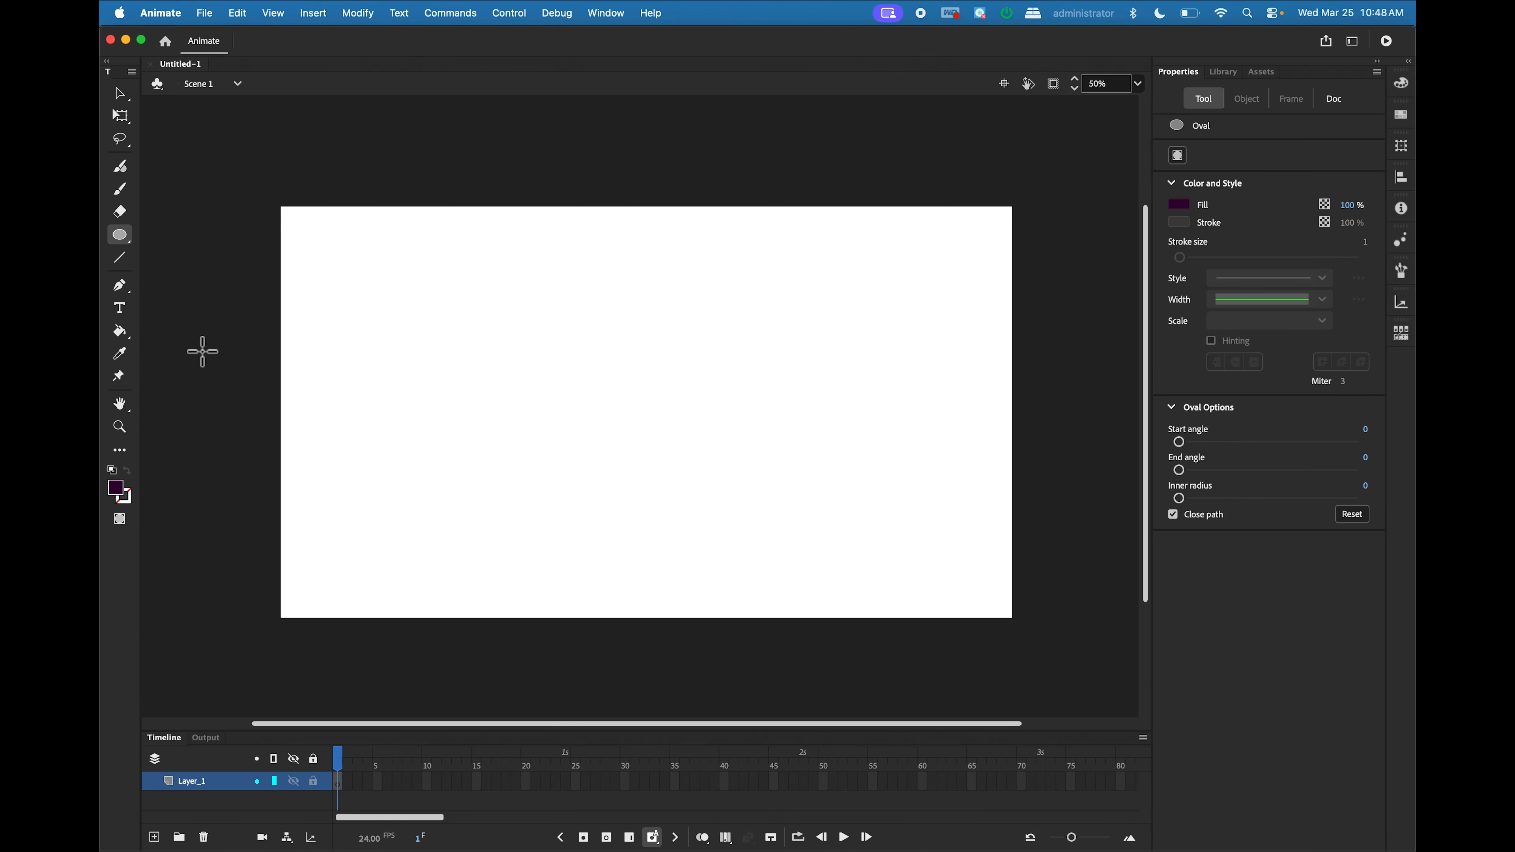
left_click(193, 361)
mouse_move(192, 361)
left_mouse_down()
mouse_move(247, 393)
mouse_move(254, 423)
left_mouse_up()
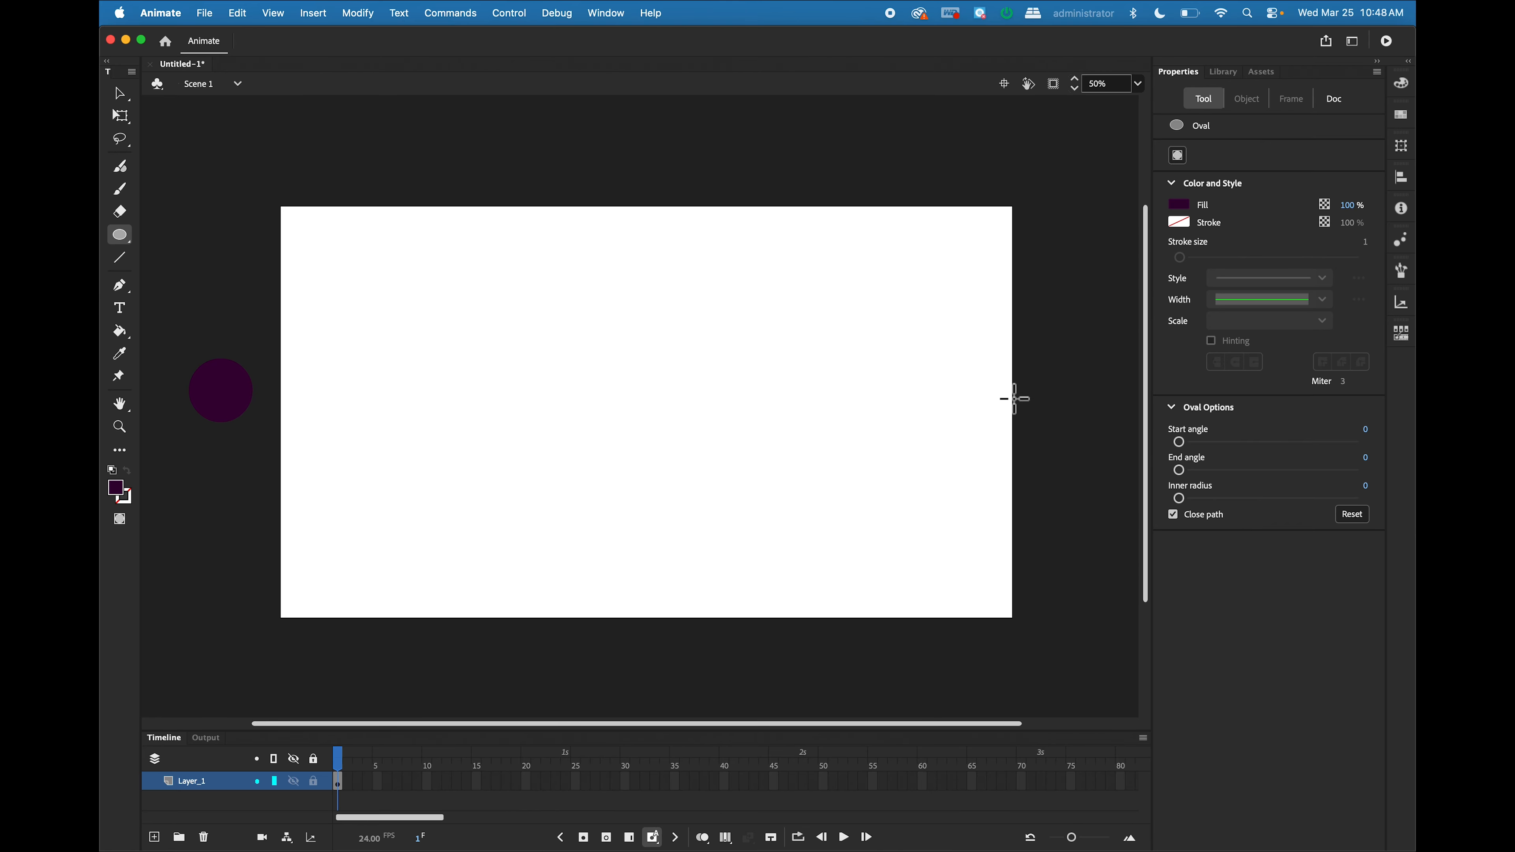
Rename Layer_1 as "Ball 1`" and accept the automatically adjusted layer name.
double_click(194, 782)
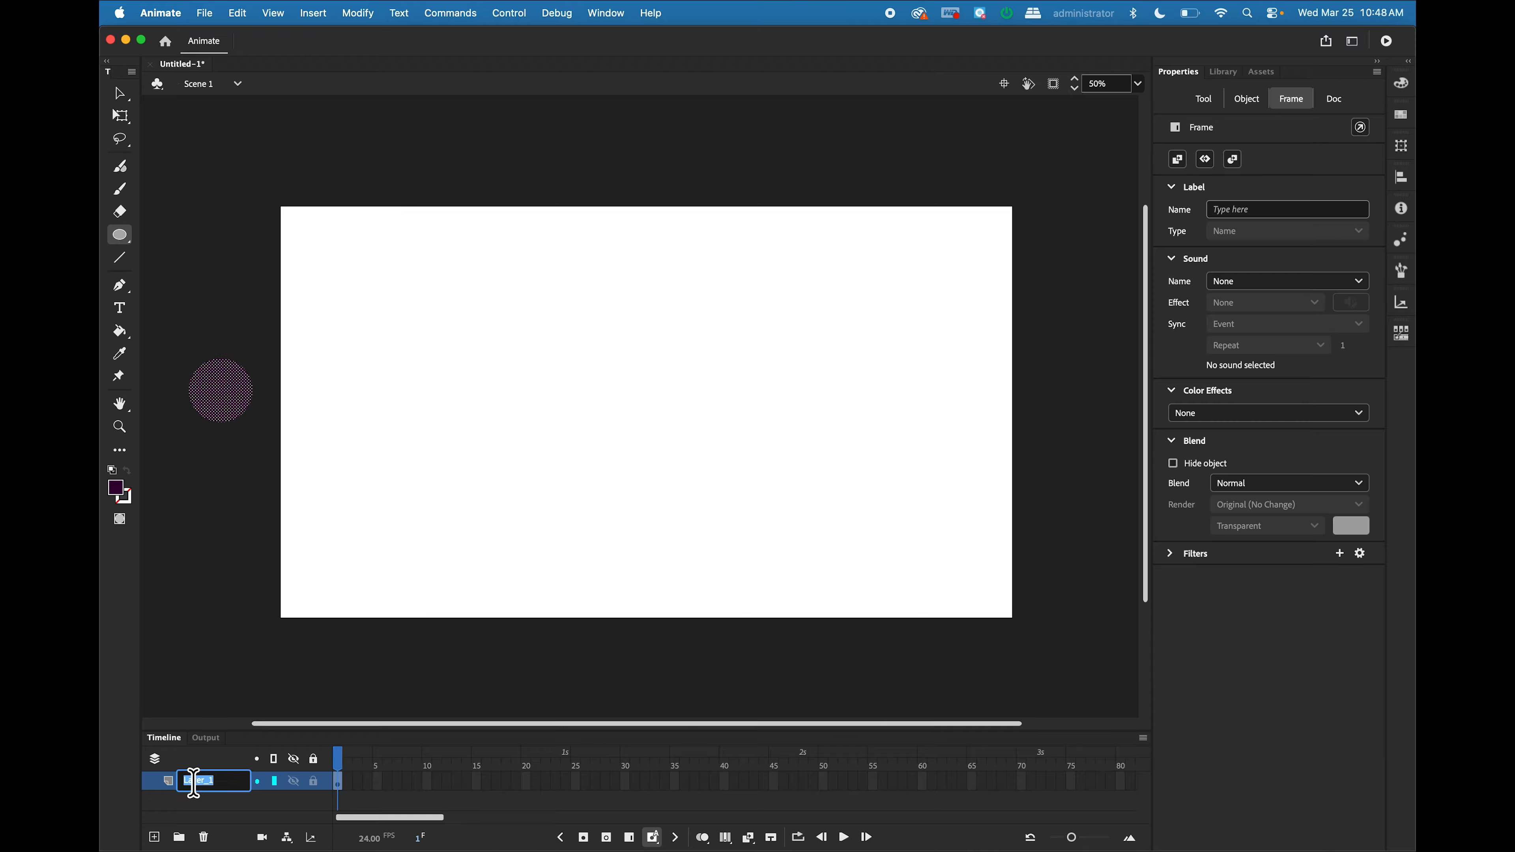
type("Ball 1`")
key("Return")
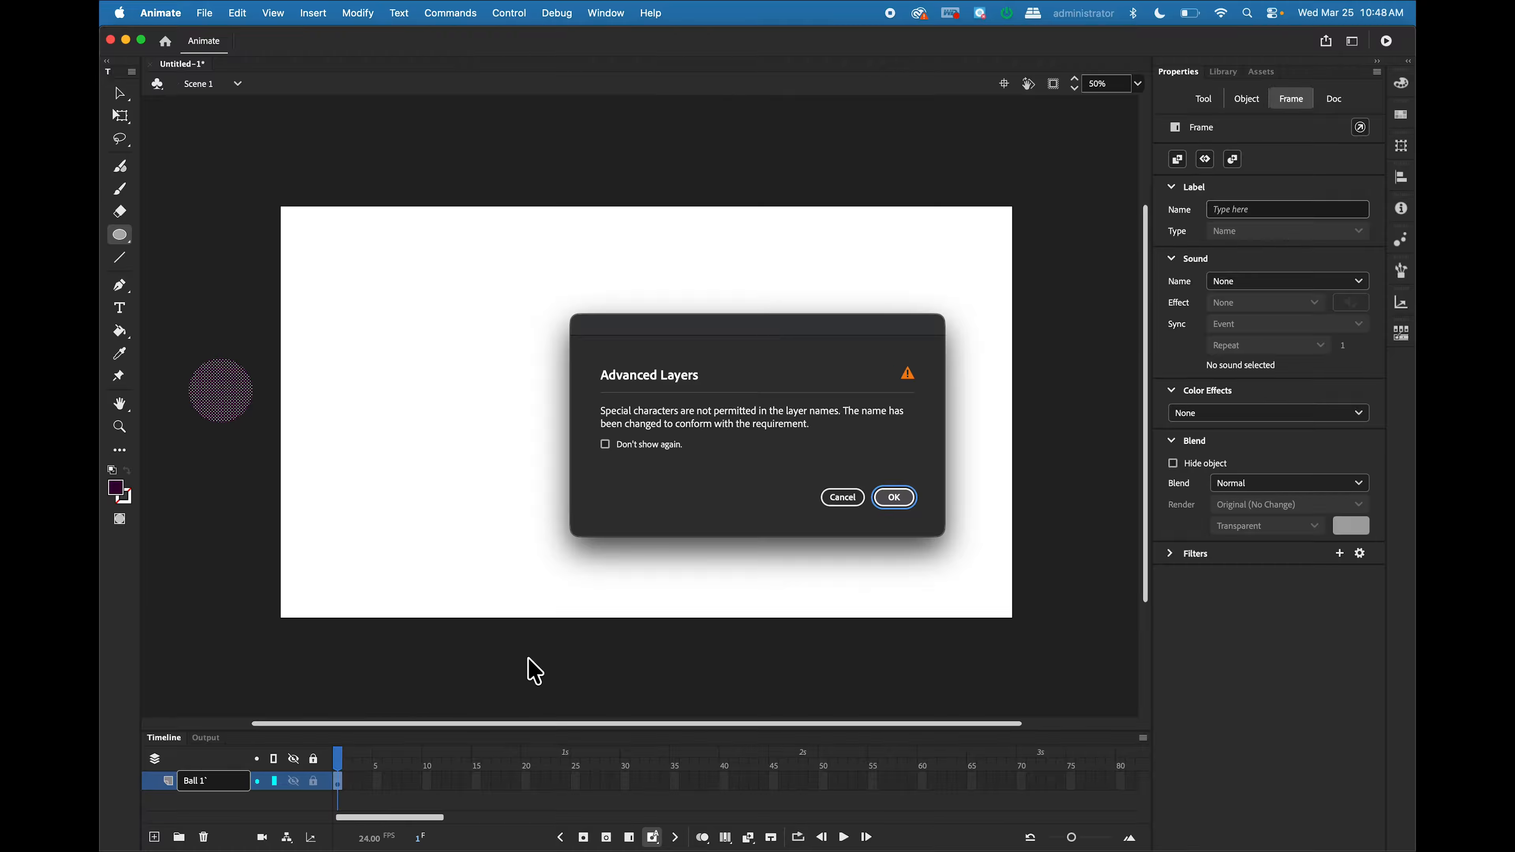
left_click(894, 498)
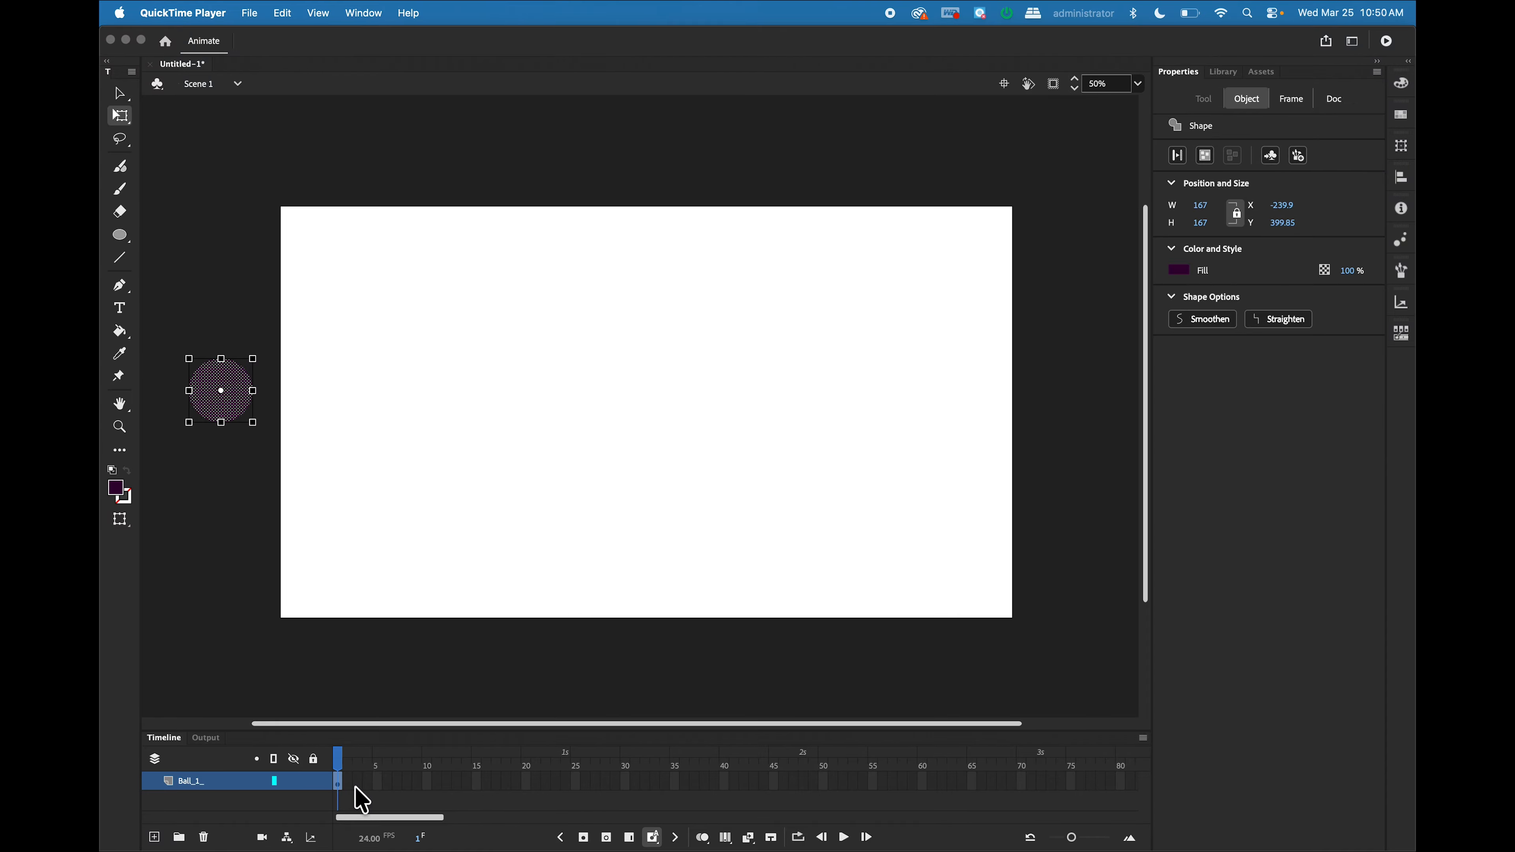
Insert a keyframe at frame 48 and move the ball there just beyond the stage's right edge, to about X 1951, Y 452.
left_click(805, 783)
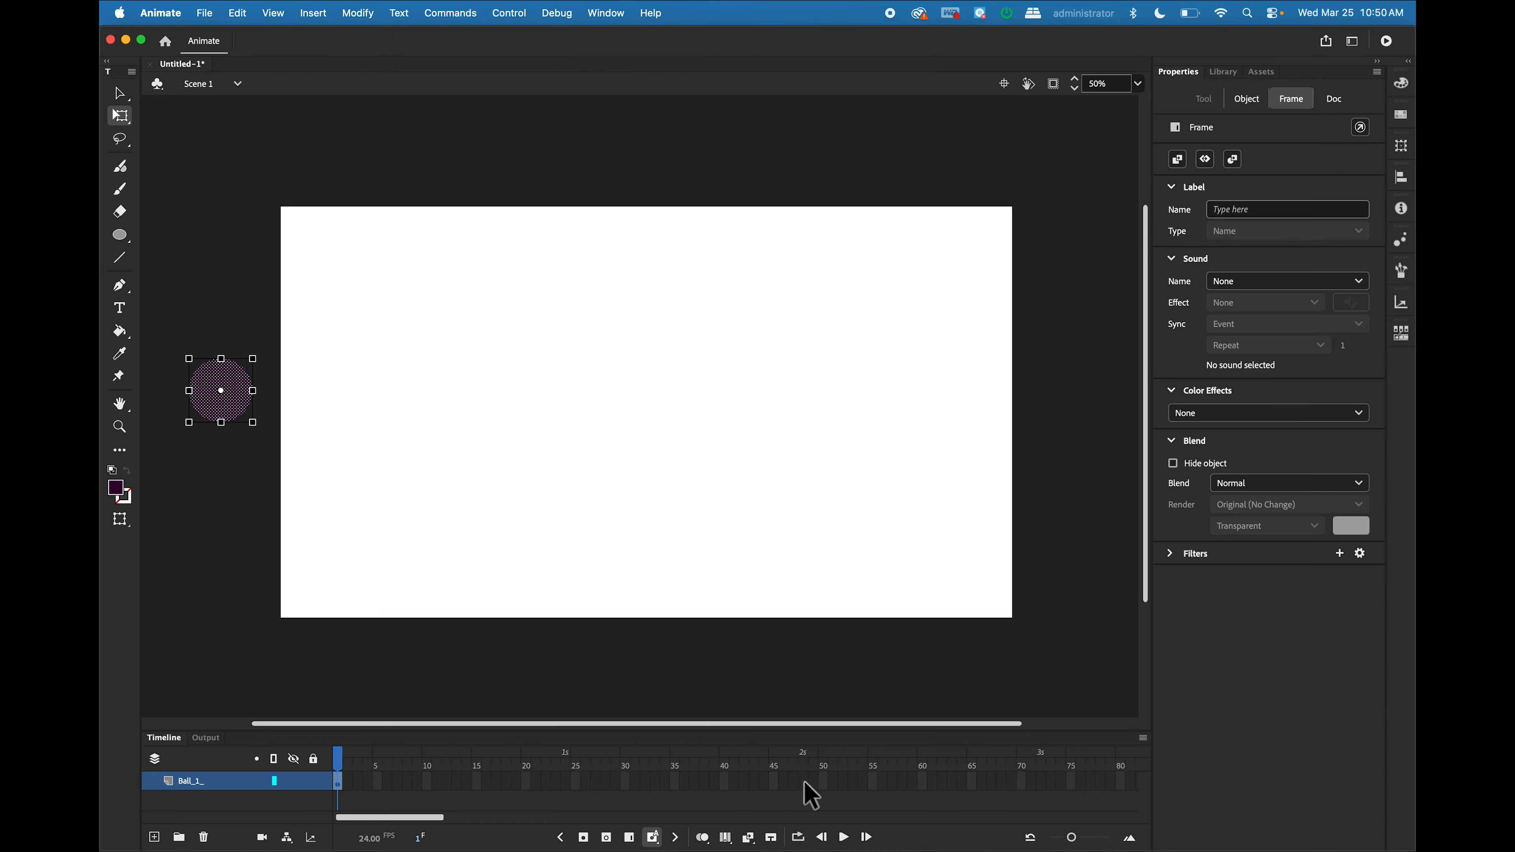
left_click(805, 782)
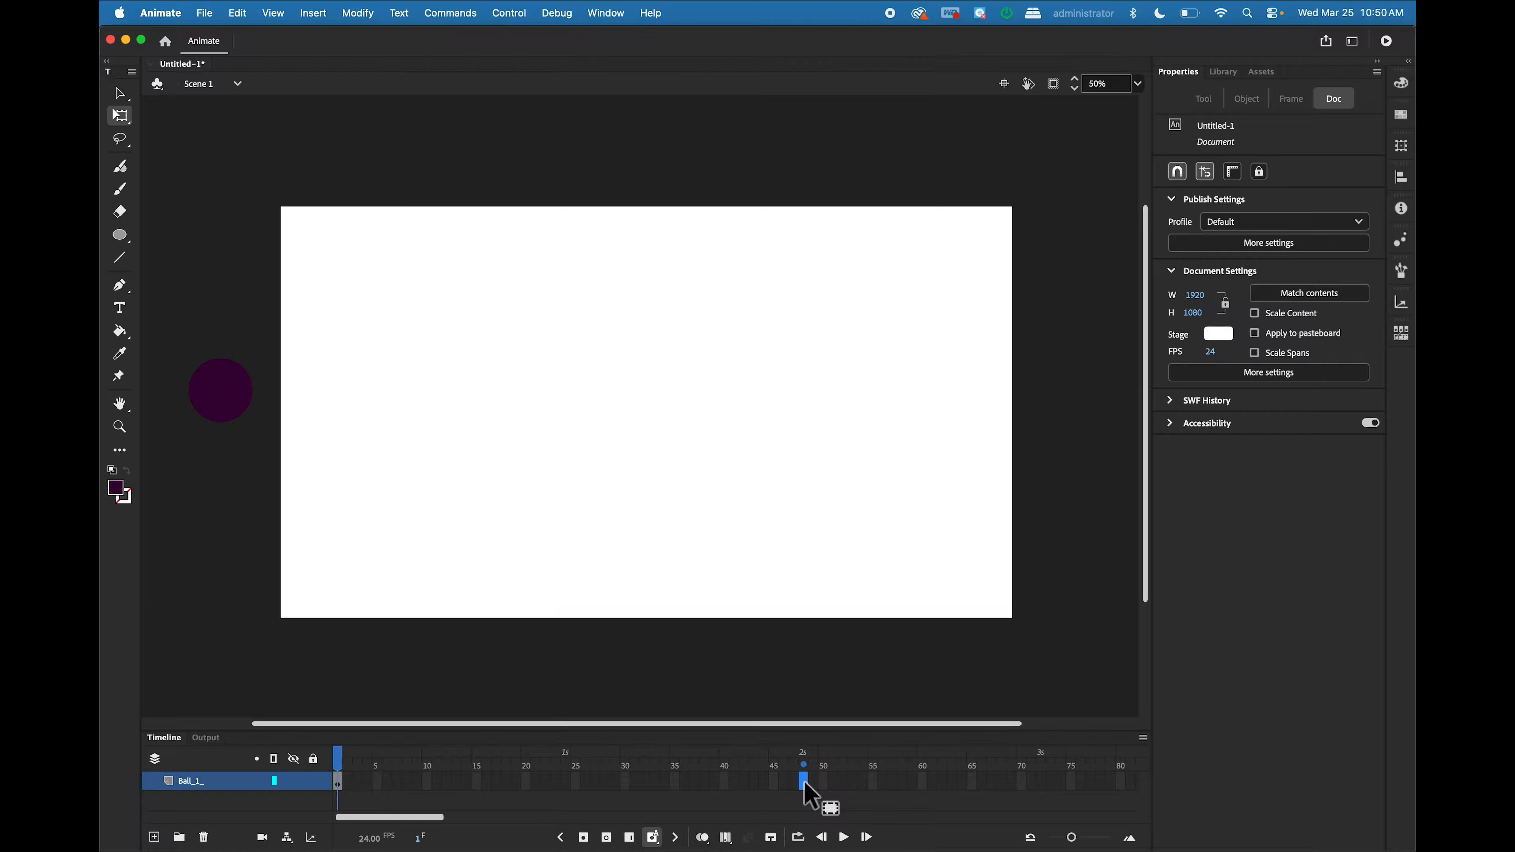
left_click(584, 839)
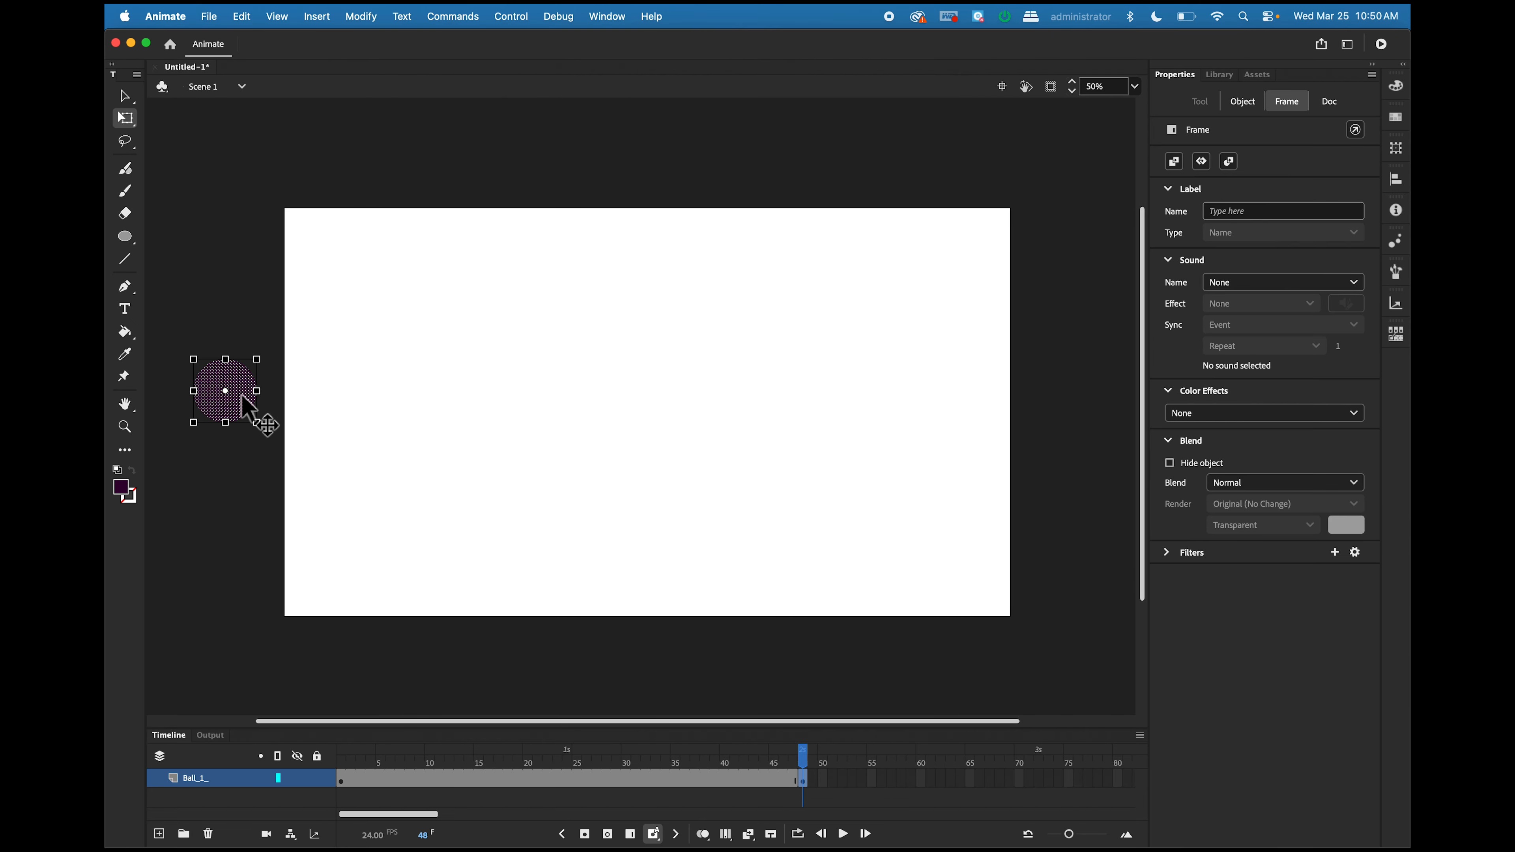
left_click_drag(242, 399, 1071, 419)
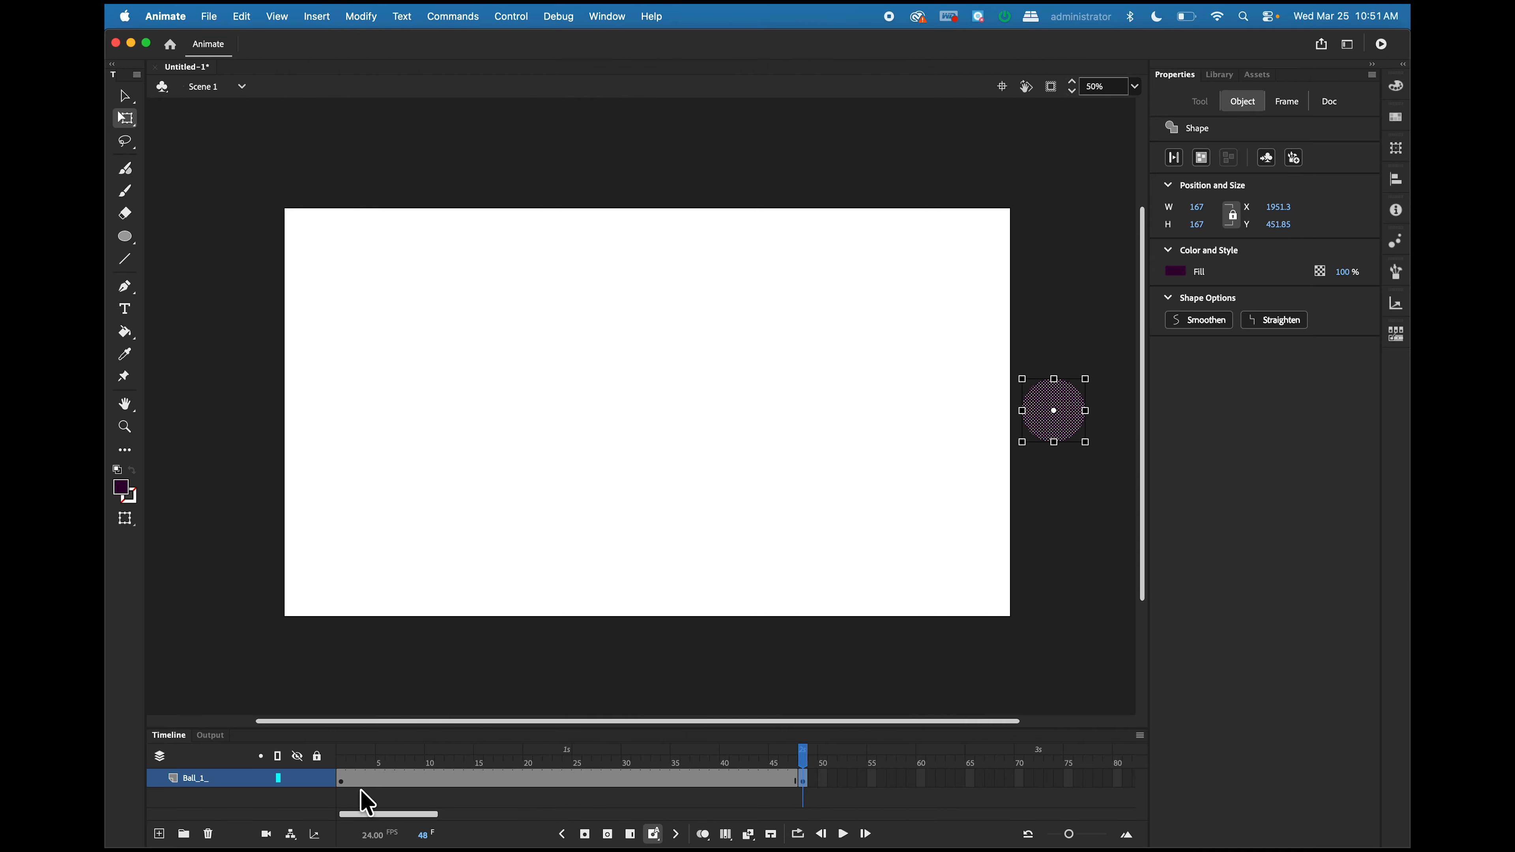
left_click(340, 782)
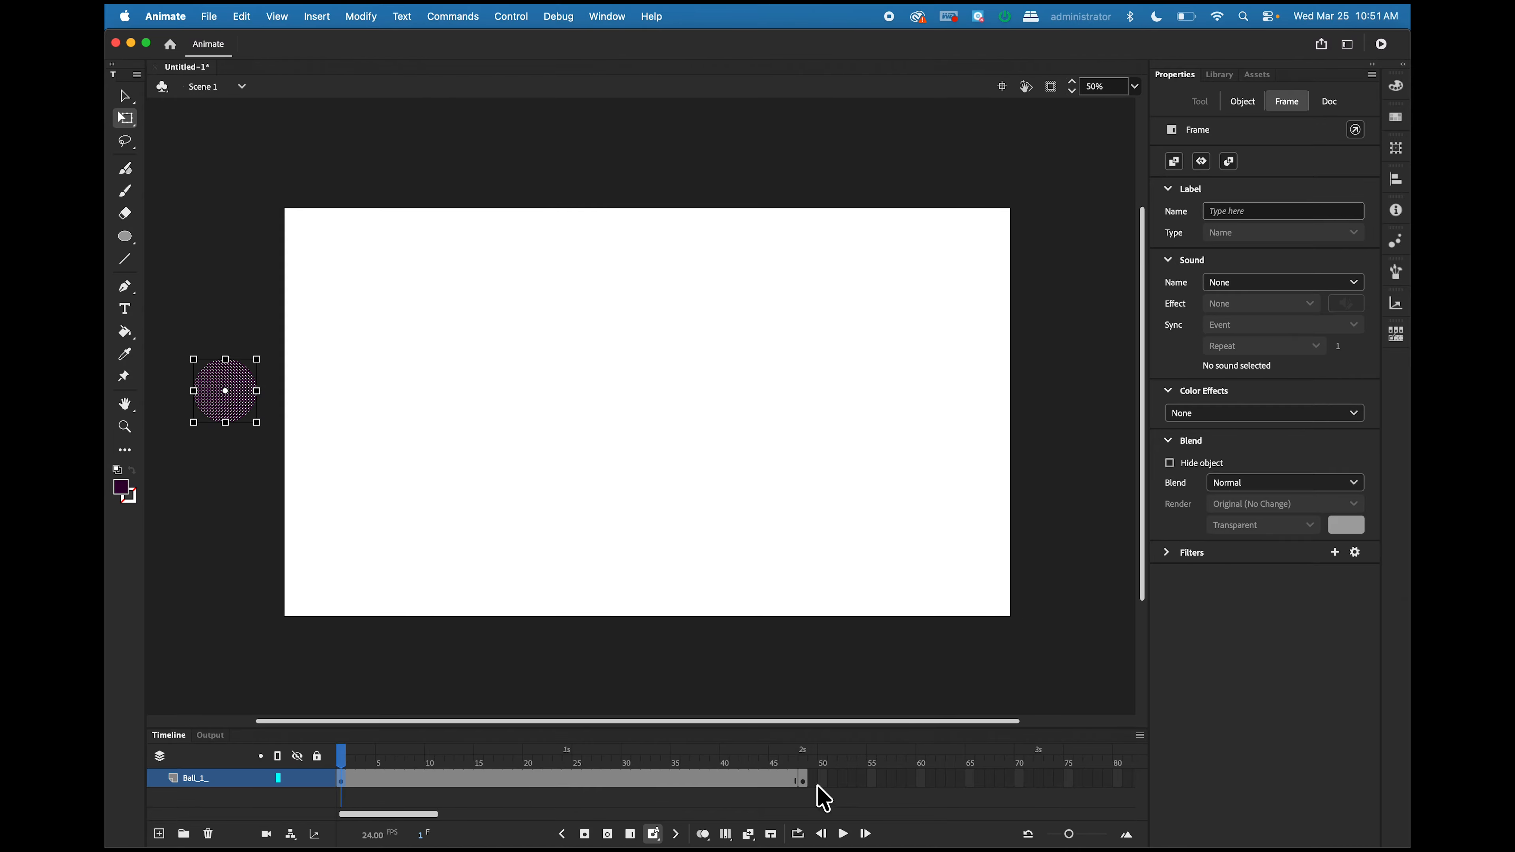
left_click(802, 779)
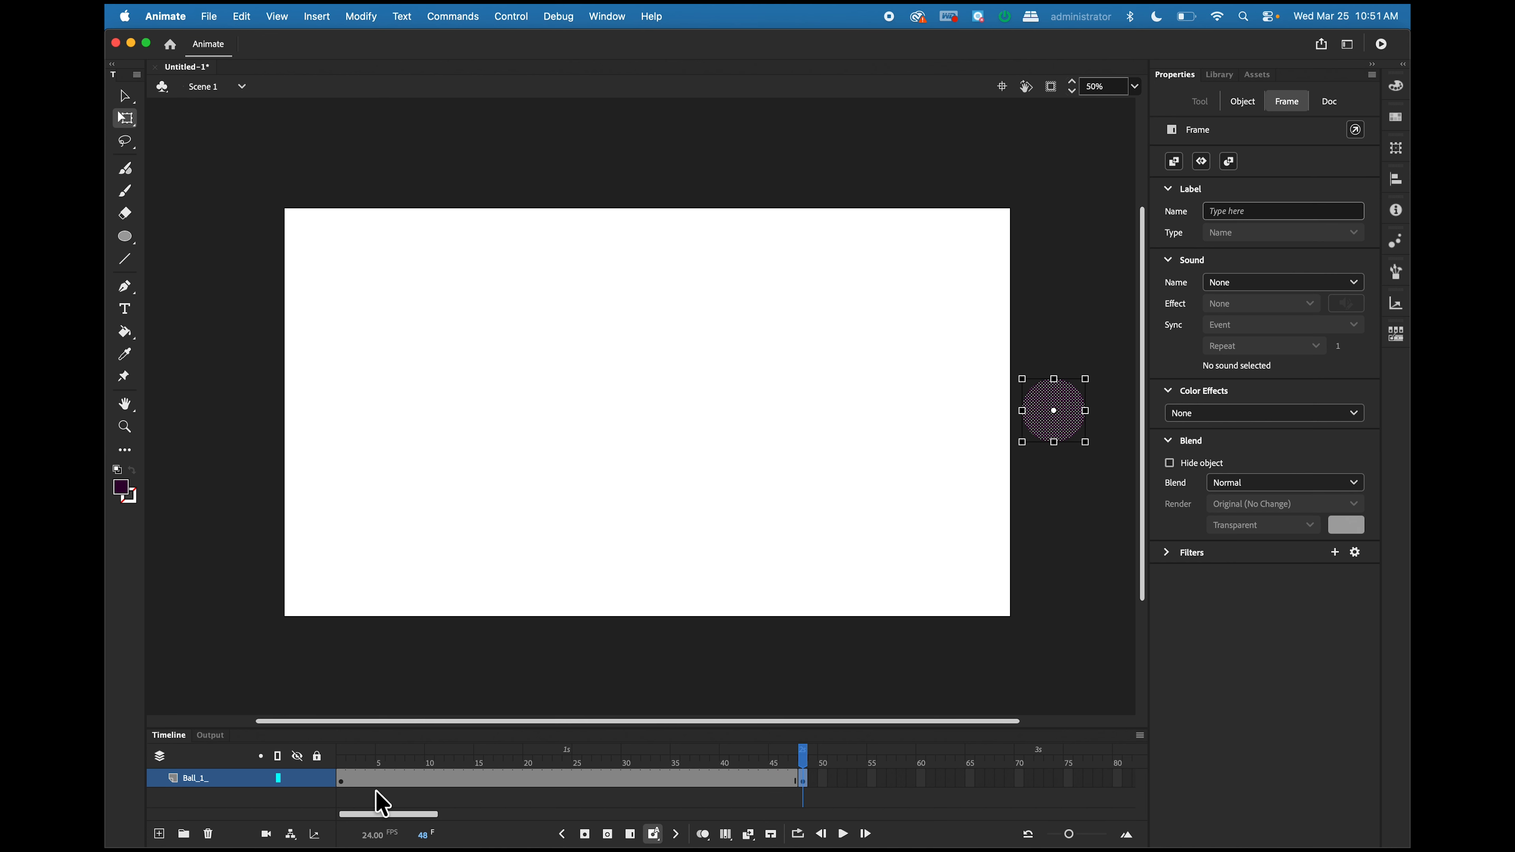
Create a classic tween across frames 1 to 48 of the ball layer.
left_click(342, 782)
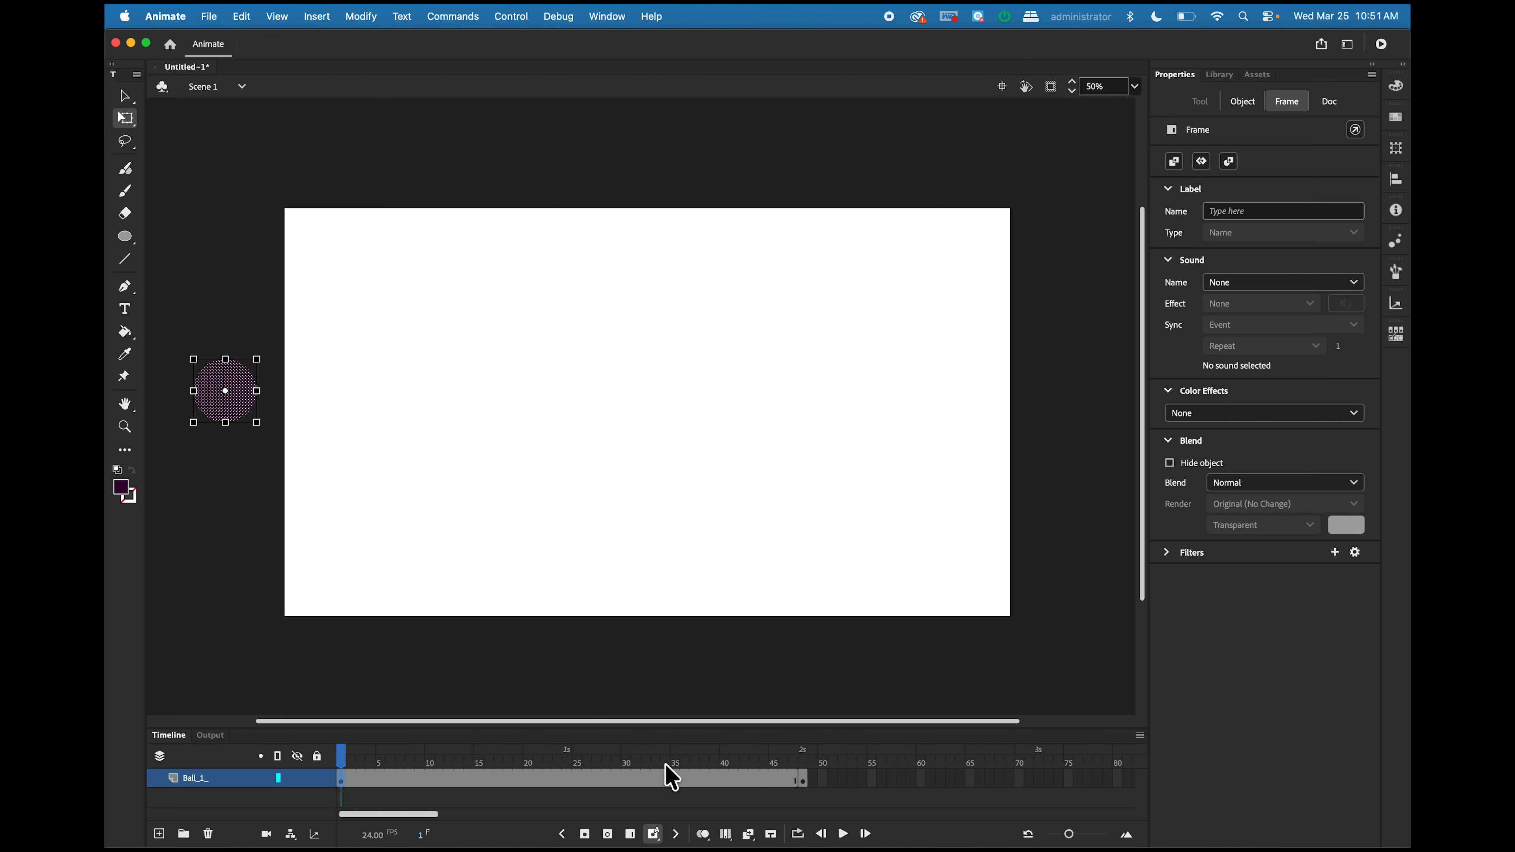
left_click(801, 778)
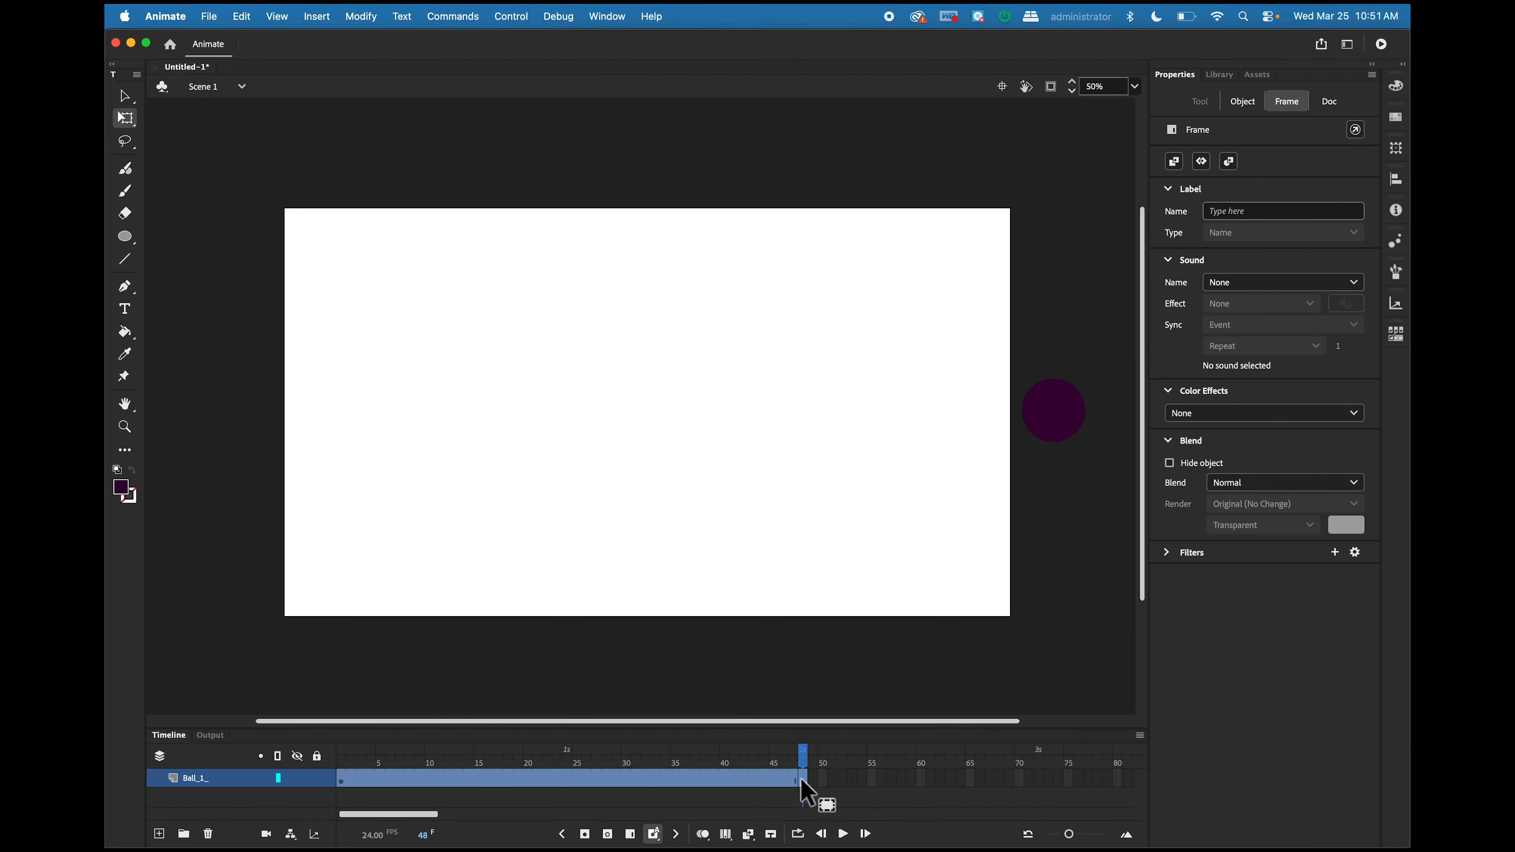
left_click(322, 18)
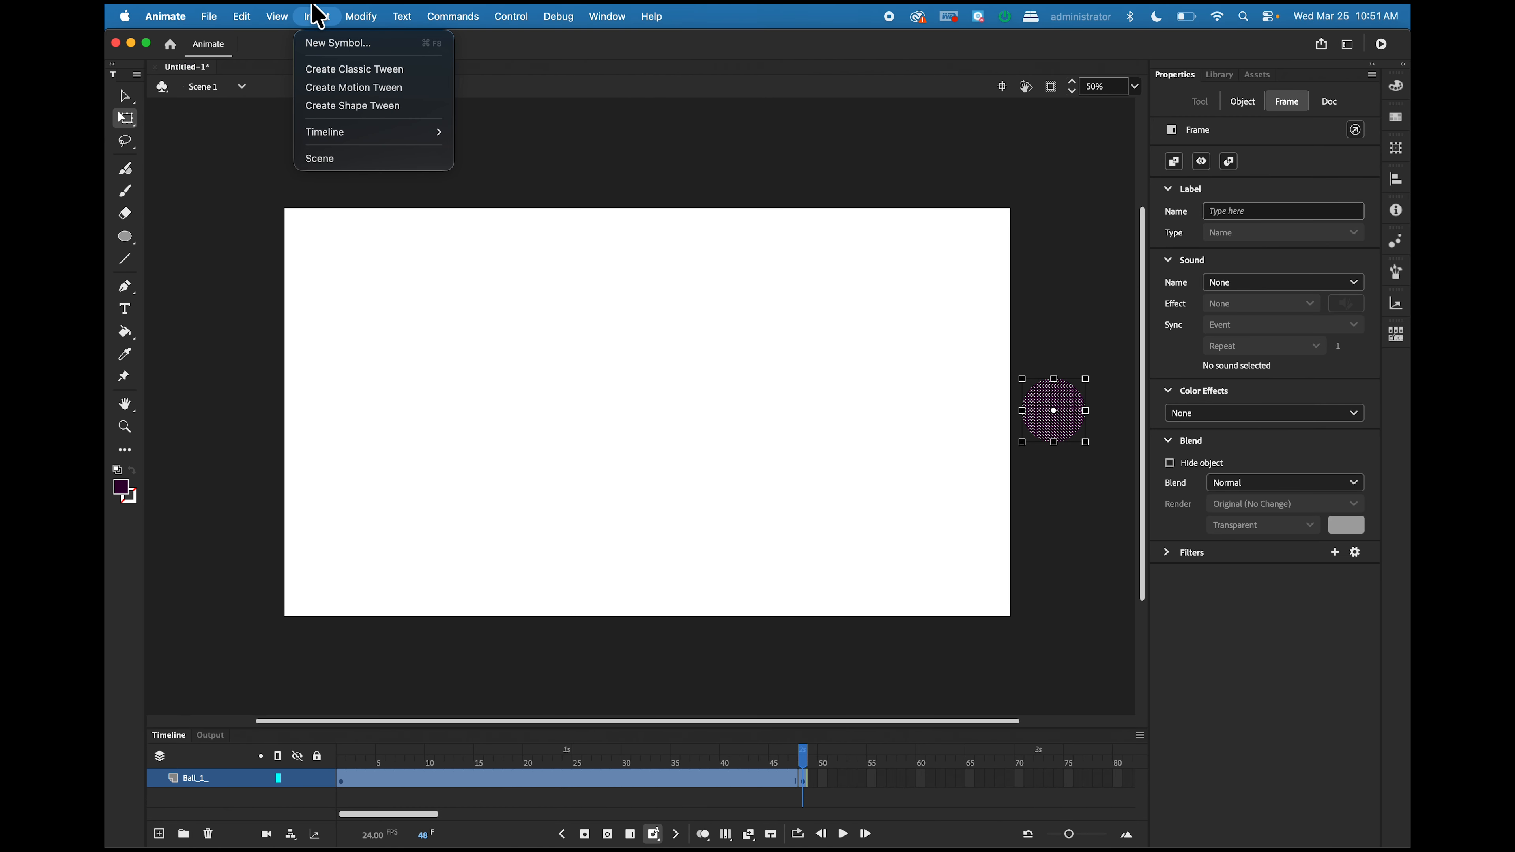
left_click(338, 70)
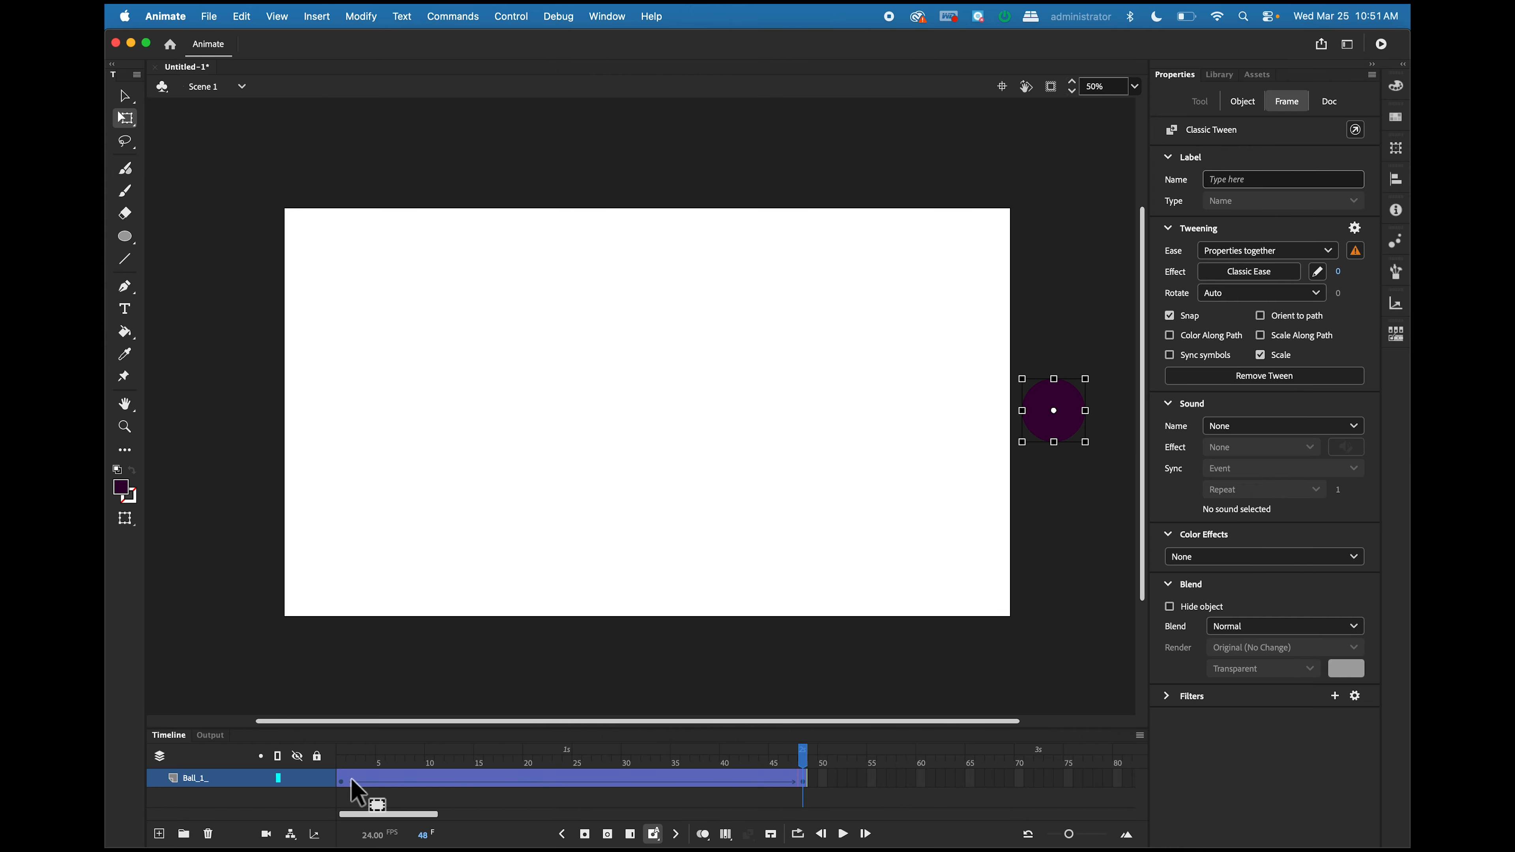
Preview the ball's tween by viewing single frames and playing the animation.
left_click(411, 783)
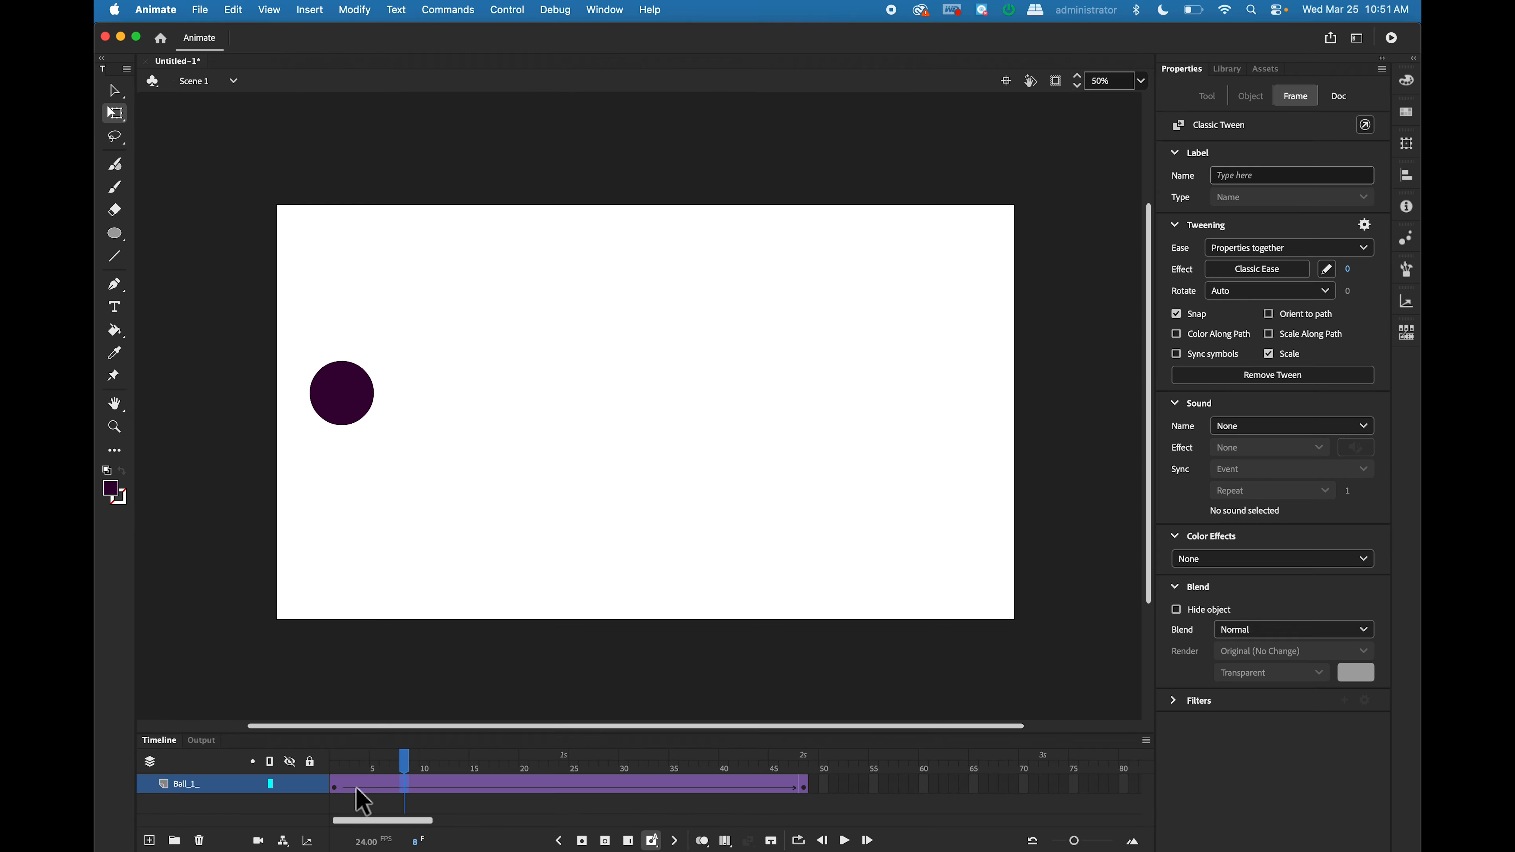
left_click(335, 785)
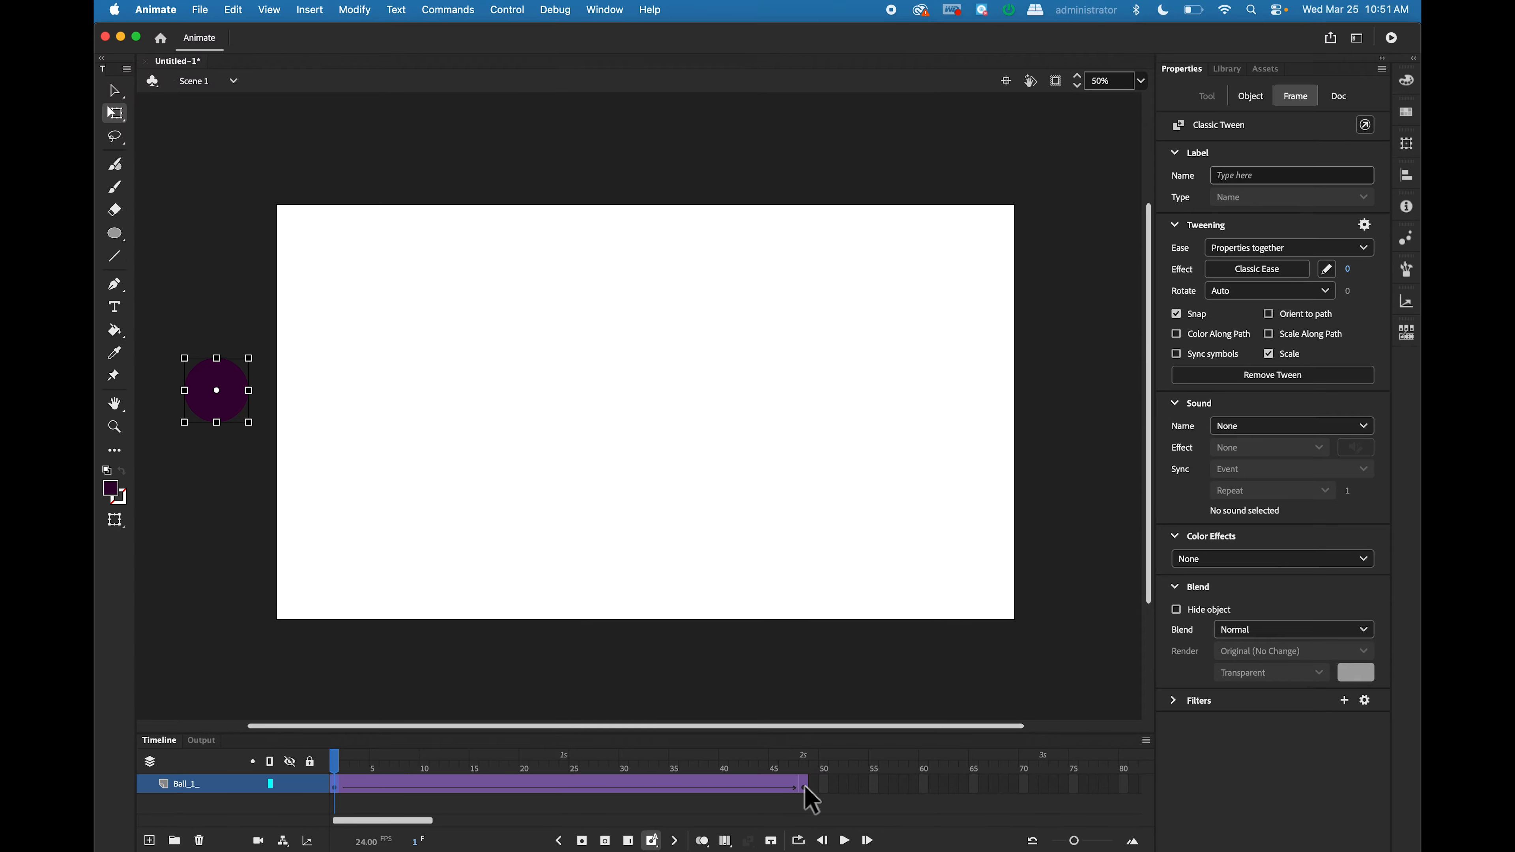
left_click(846, 841)
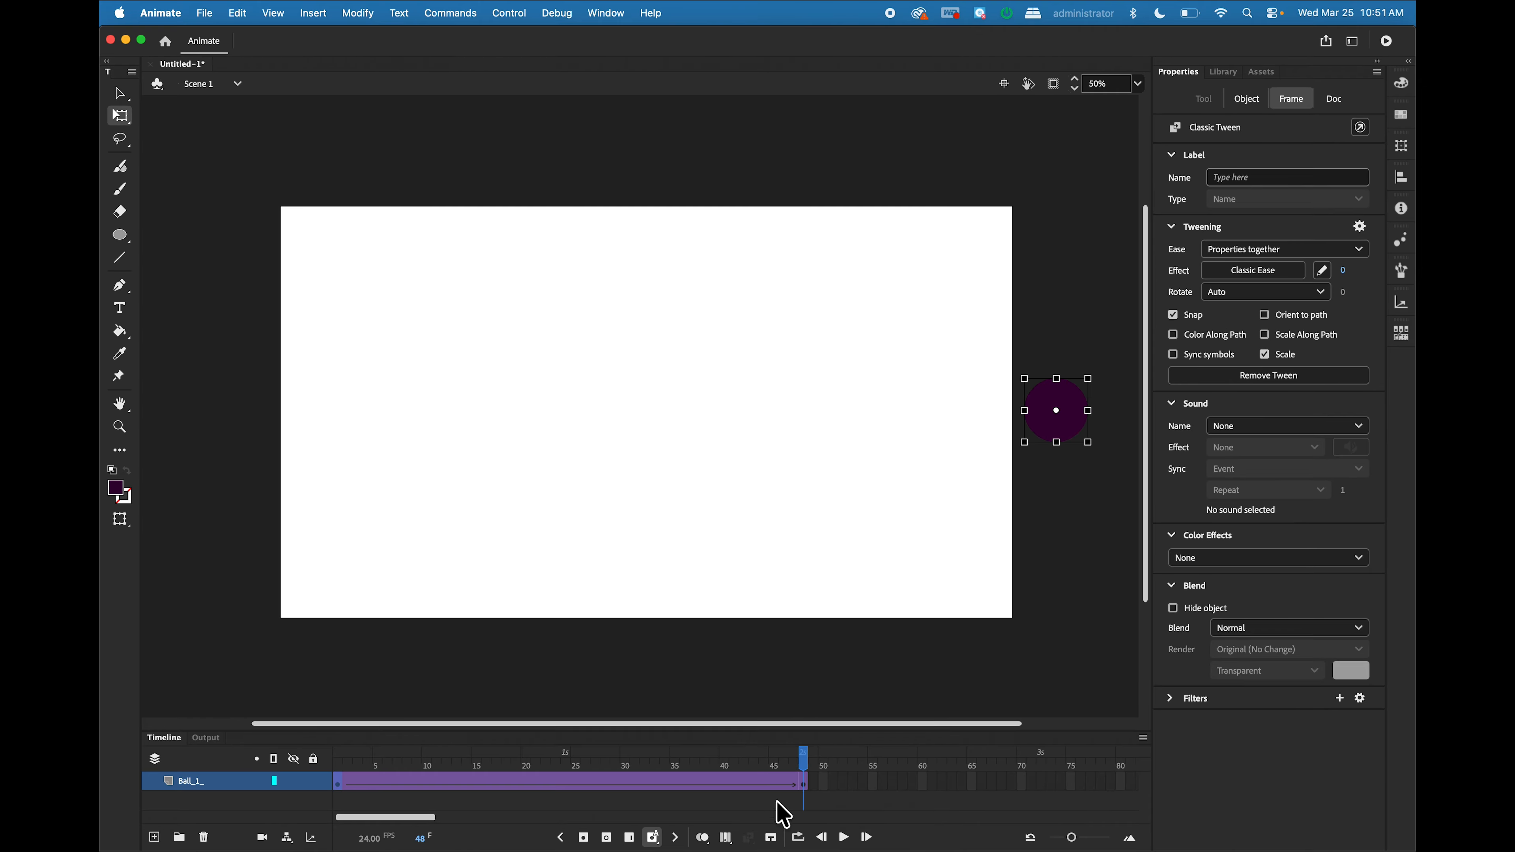
left_click(804, 785)
left_click(844, 839)
Move the tween's end keyframe from frame 48 to frame 25 and play the faster animation.
left_click_drag(801, 785, 575, 784)
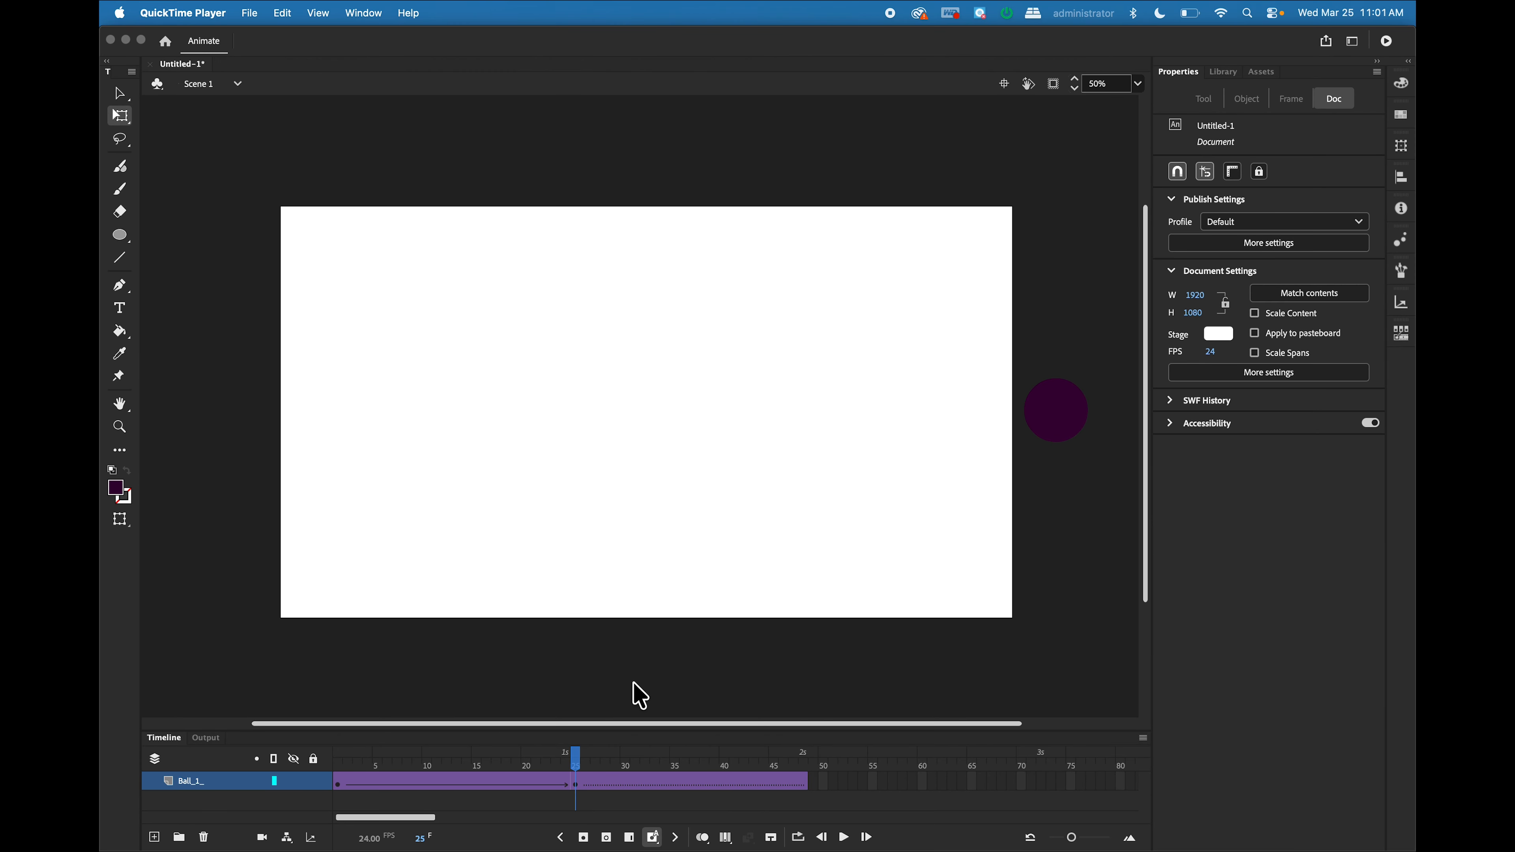
left_click(844, 839)
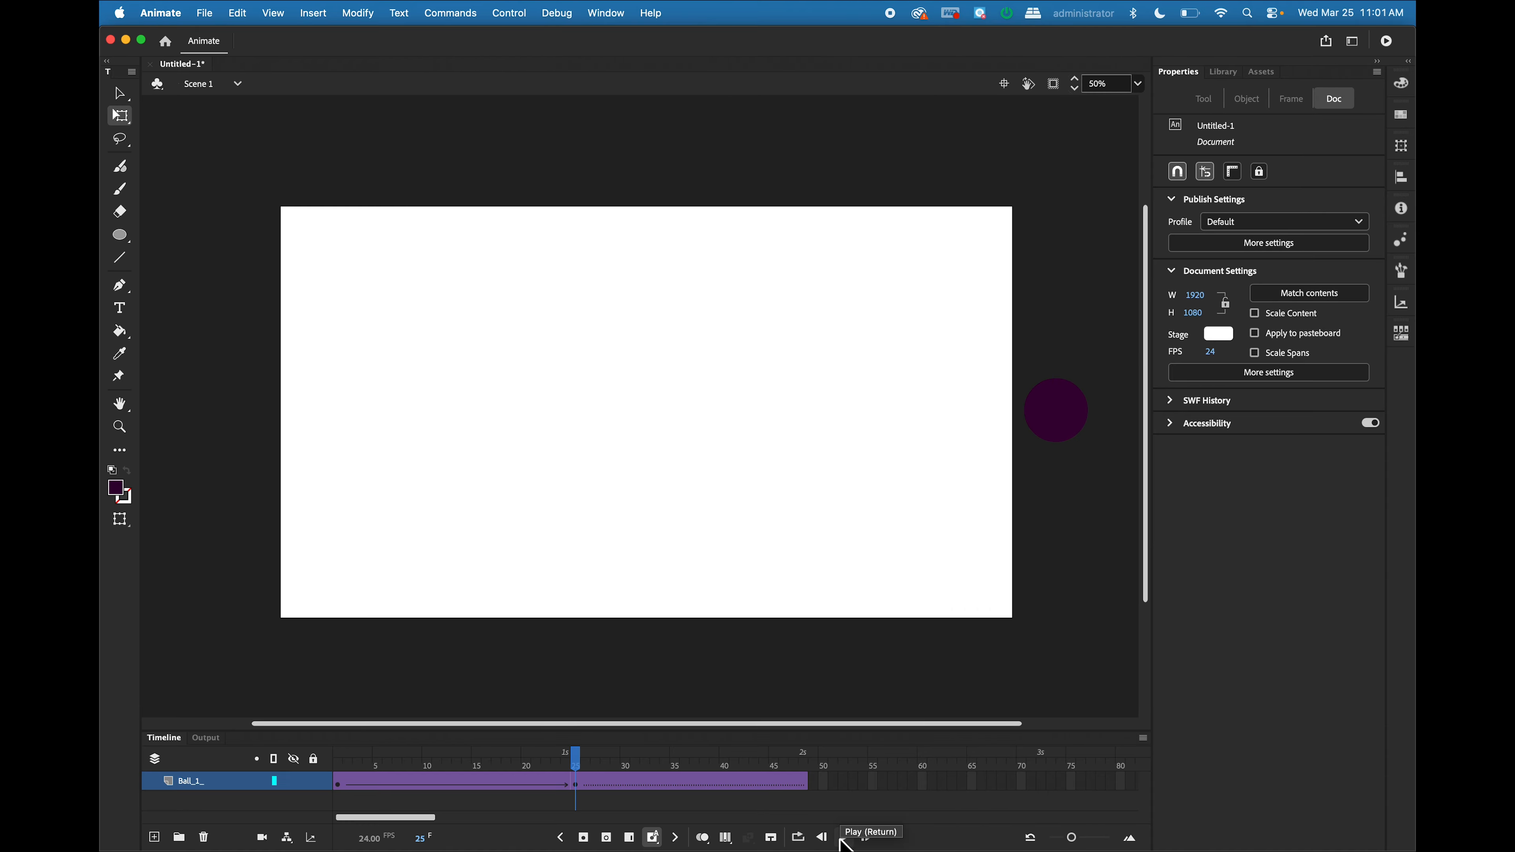
left_click(844, 839)
Raise the ball on the frame 25 keyframe to about X 2057, Y 56, beside the stage's upper-right corner, and play the animation.
left_click(574, 784)
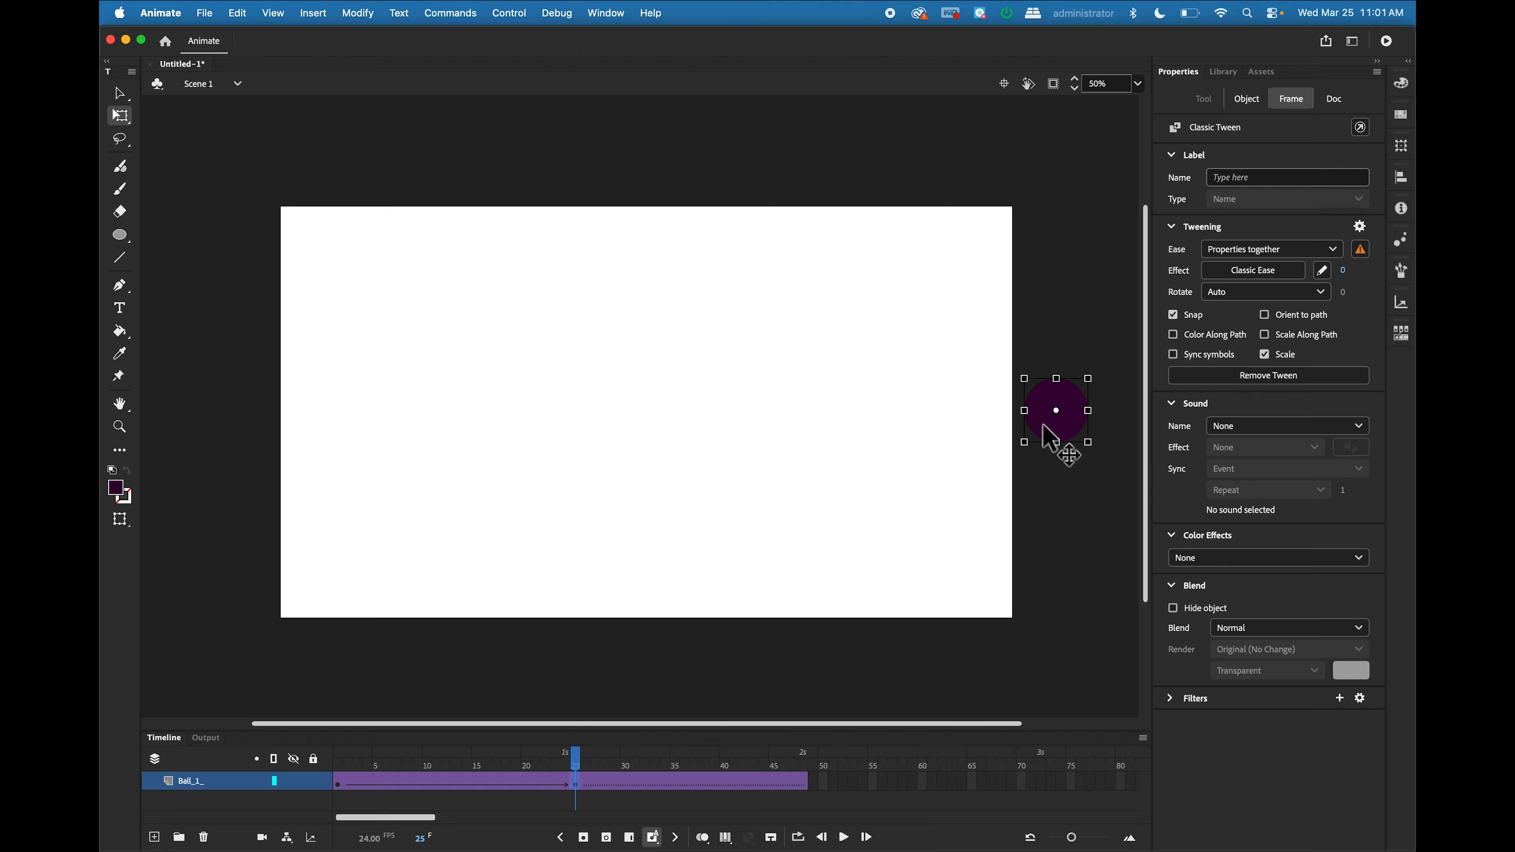
left_click_drag(1049, 438, 1051, 250)
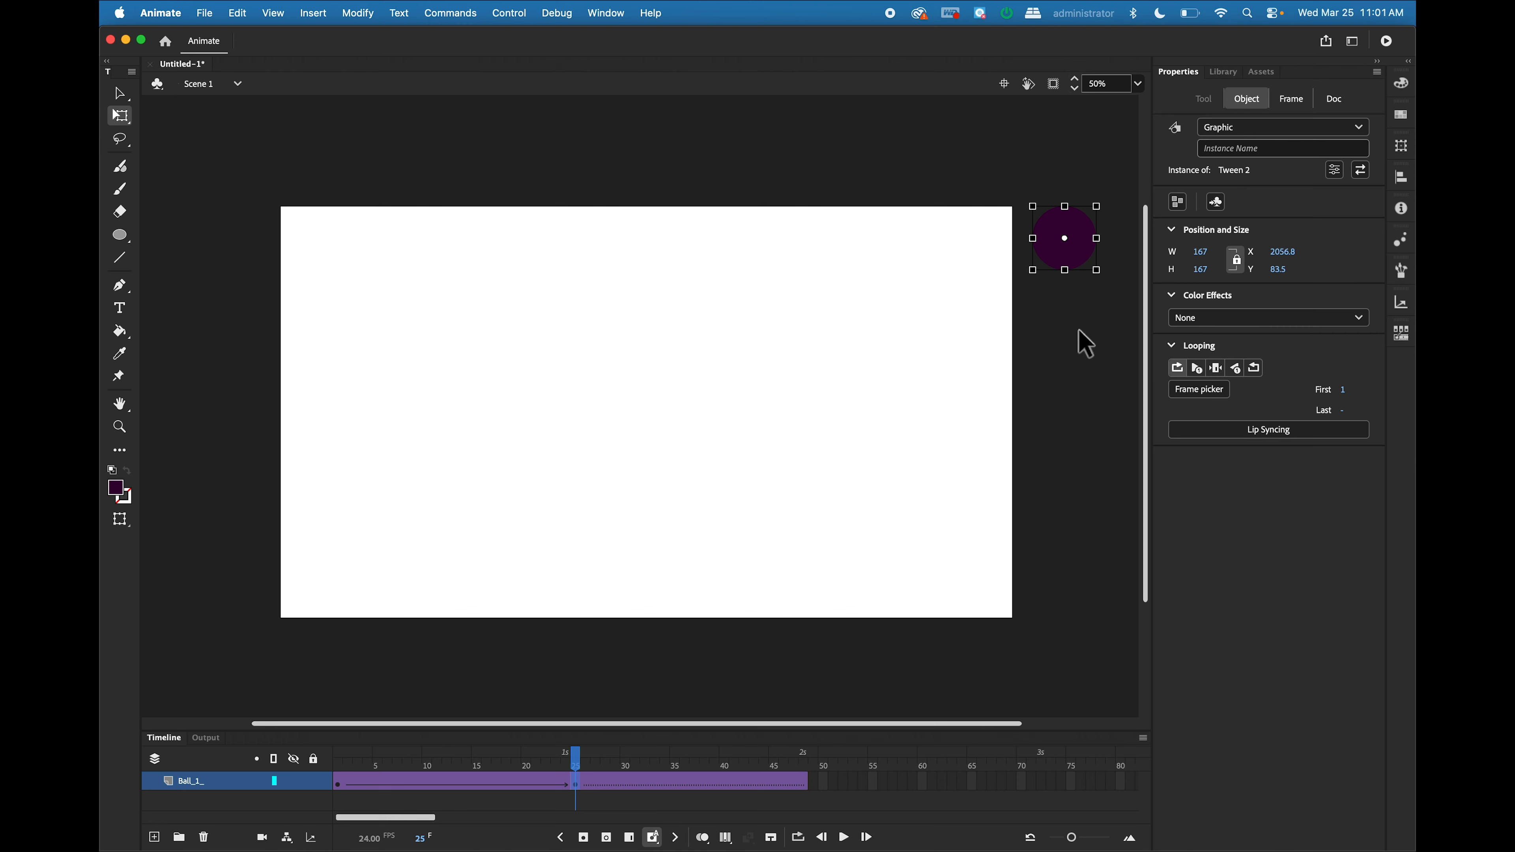
left_click(577, 786)
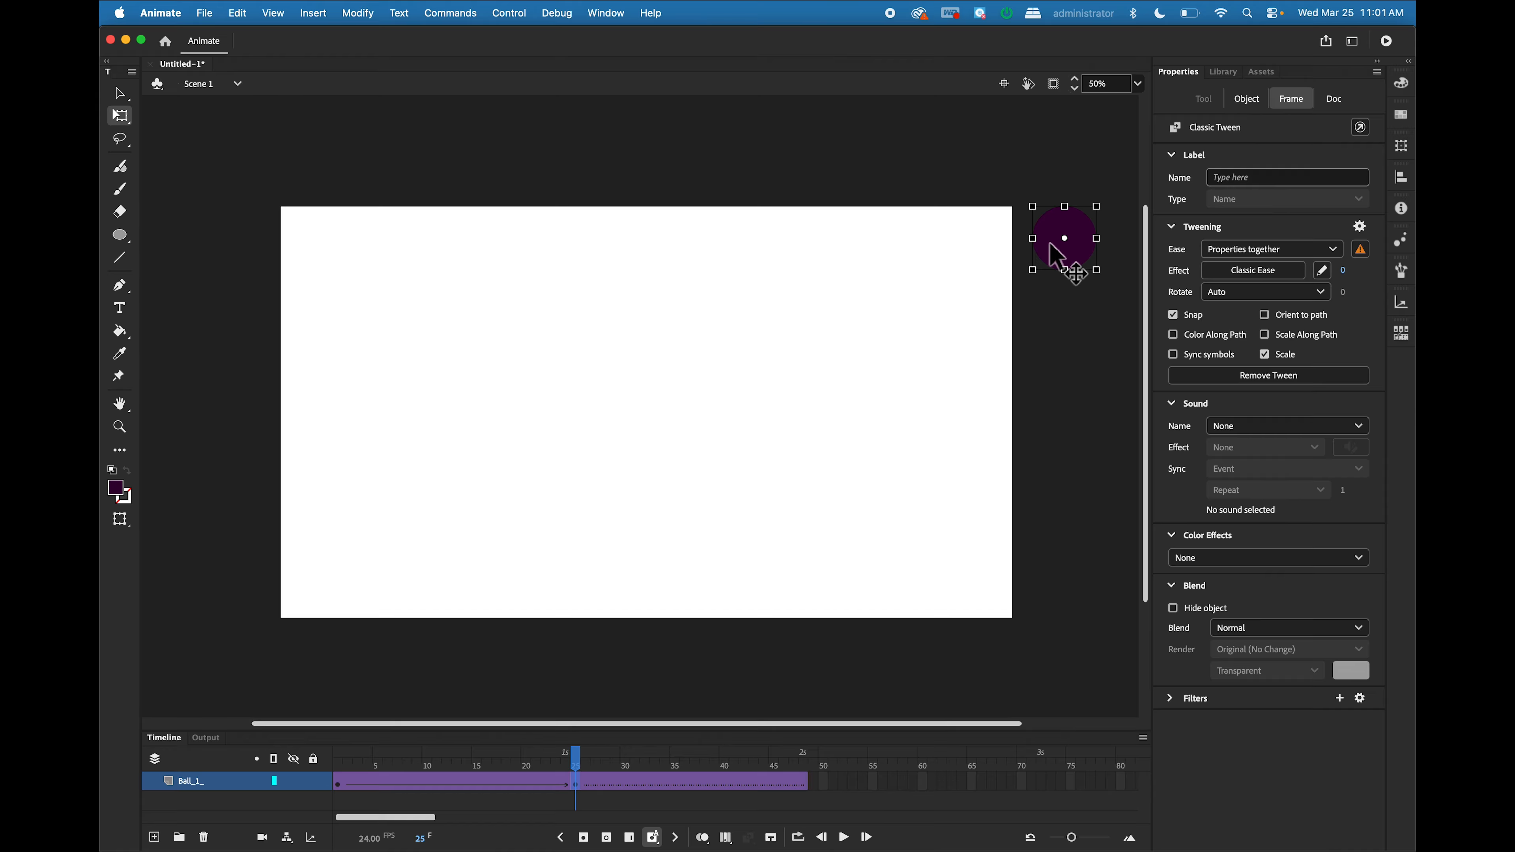
left_click_drag(1051, 244, 1049, 233)
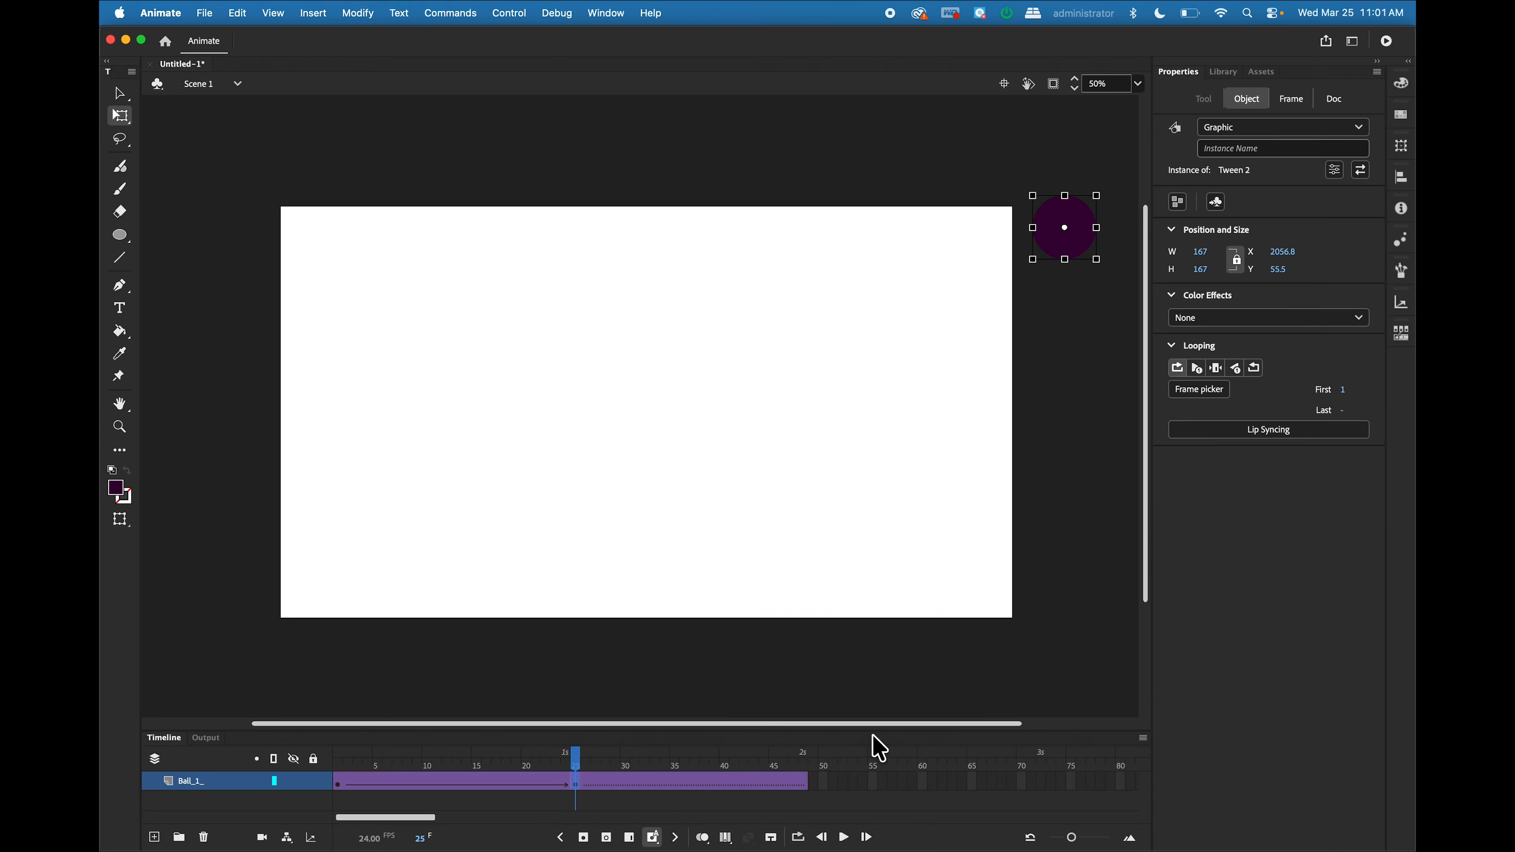
left_click(844, 839)
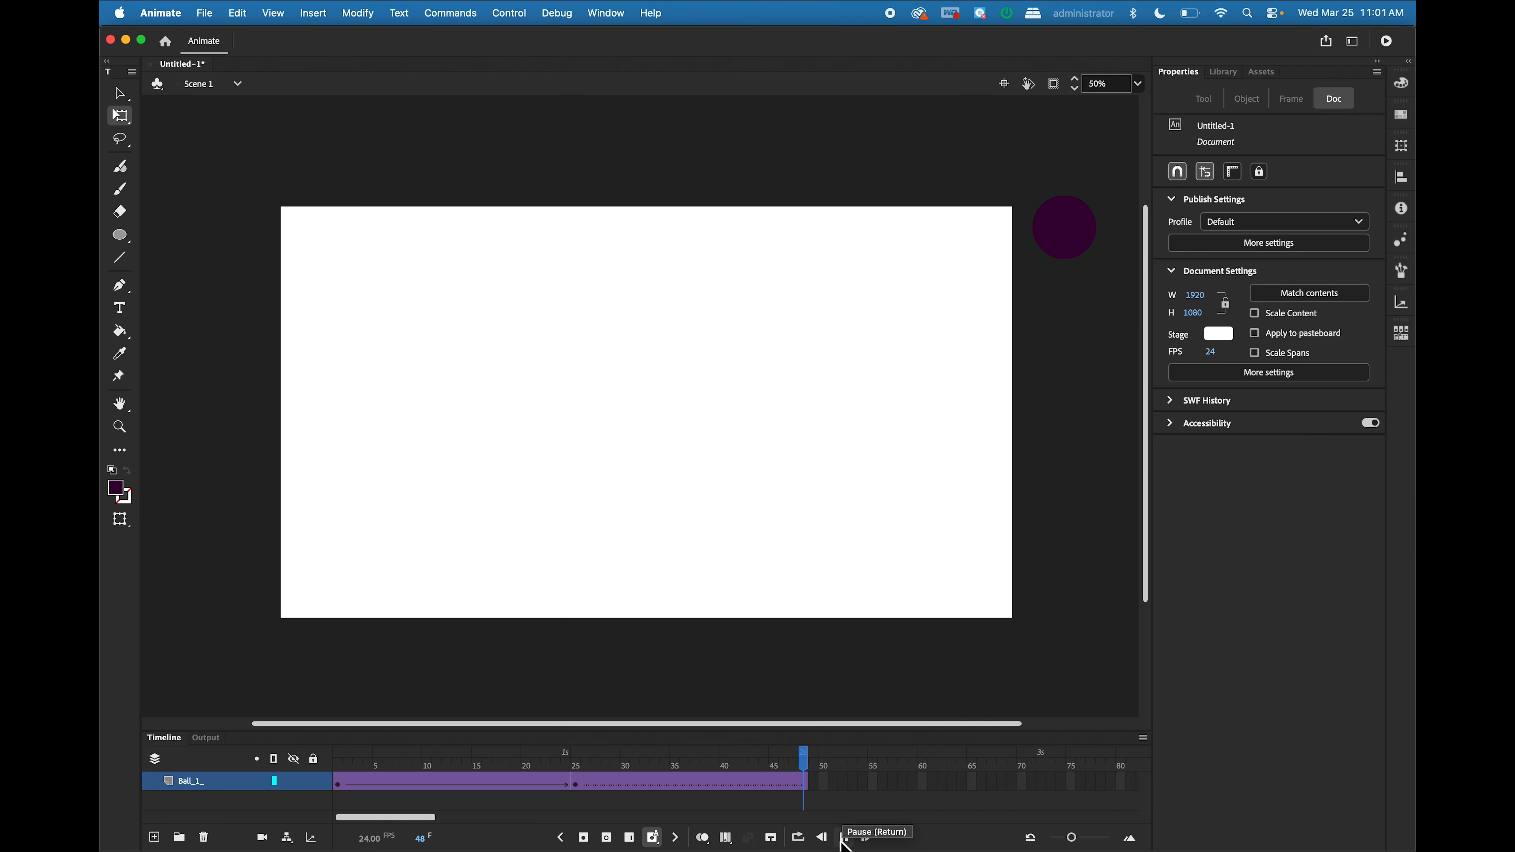
left_click(844, 838)
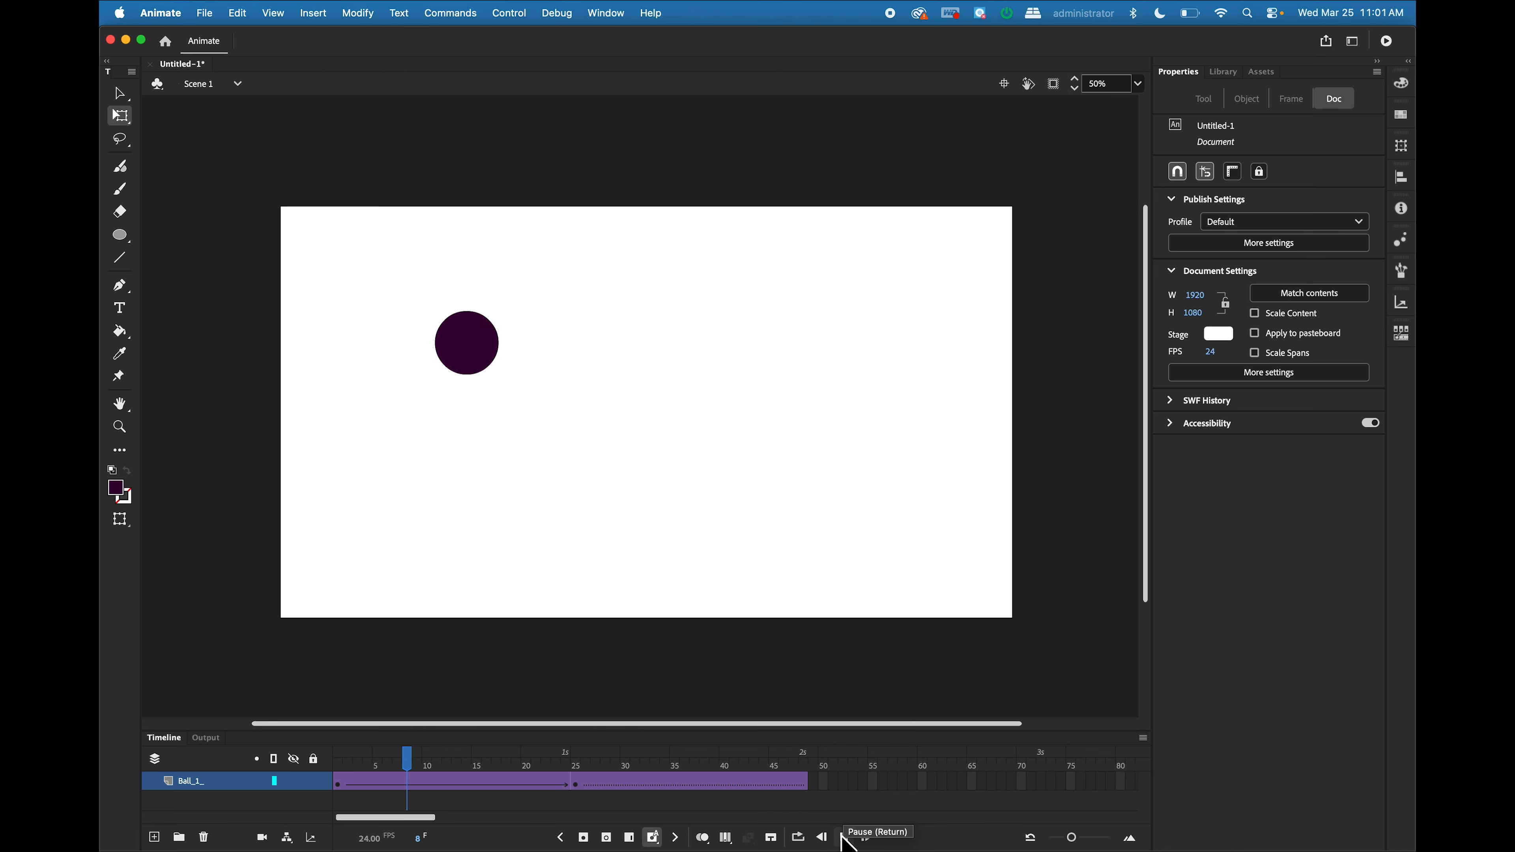